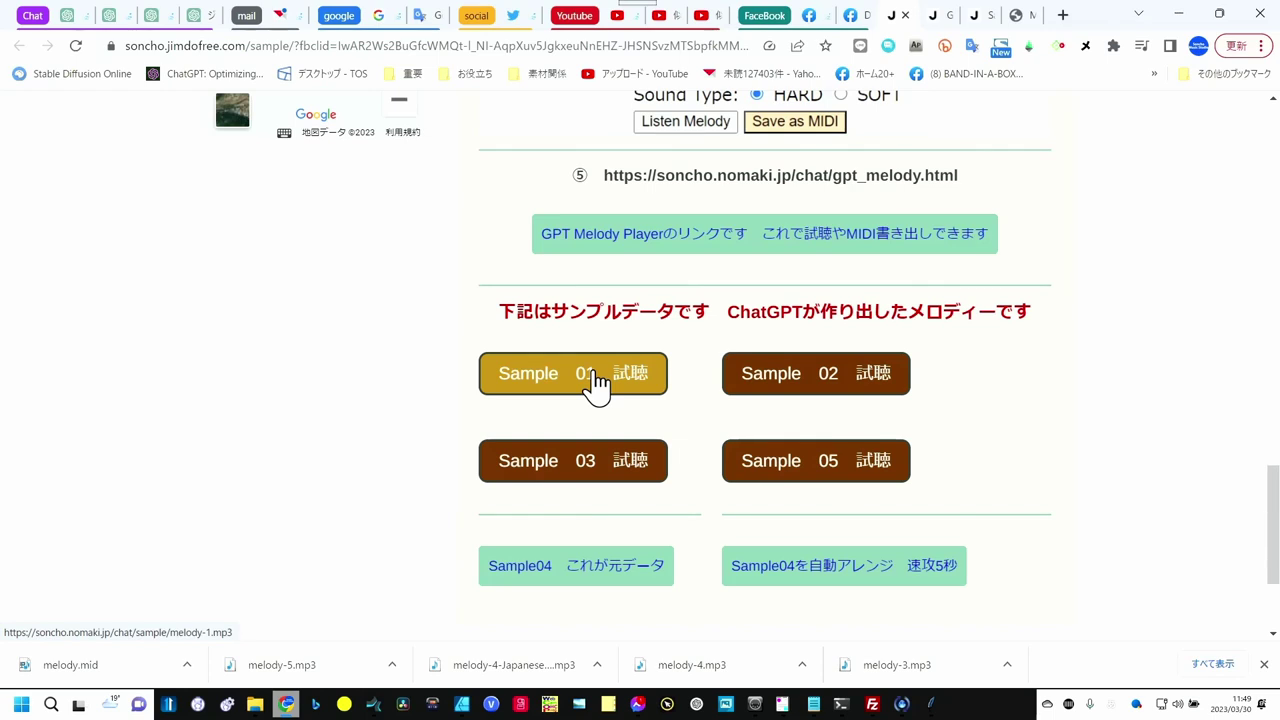
Play the Sample 01 melody (melody-1.mp3) in the browser.
left_click(596, 382)
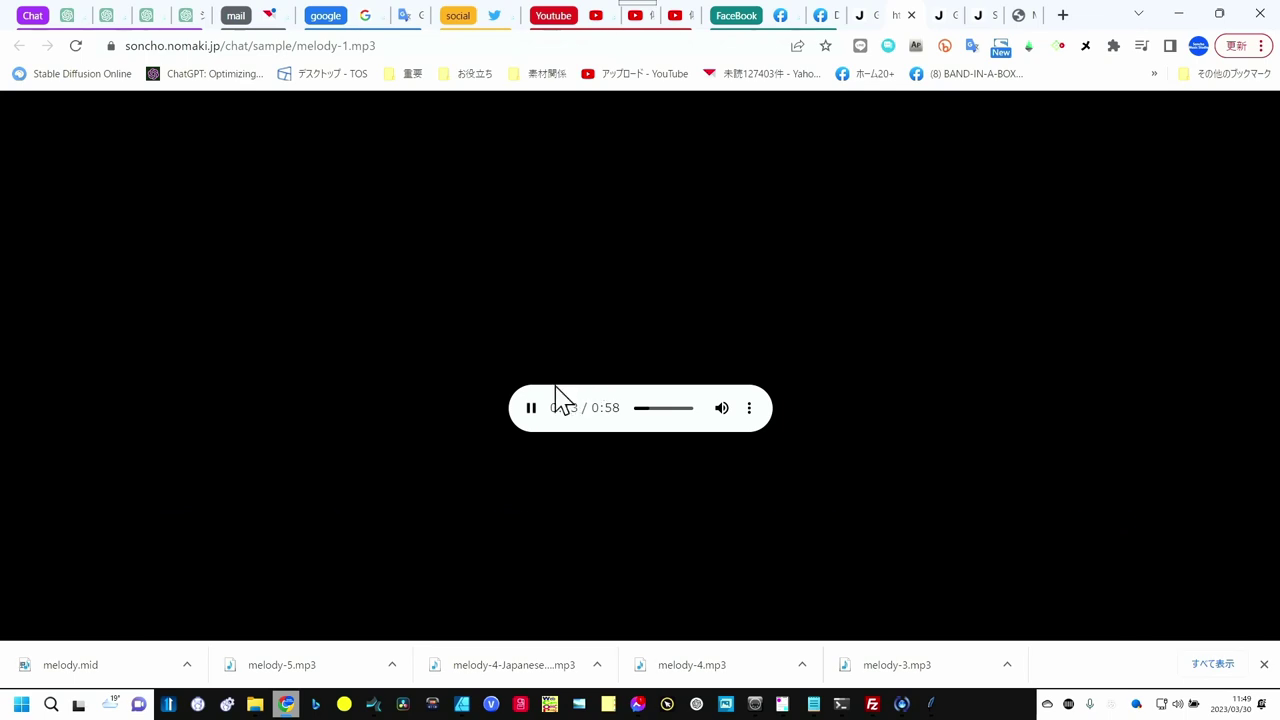
Close the melody-1.mp3 playback tab to get back to the sample page.
key("ctrl+w")
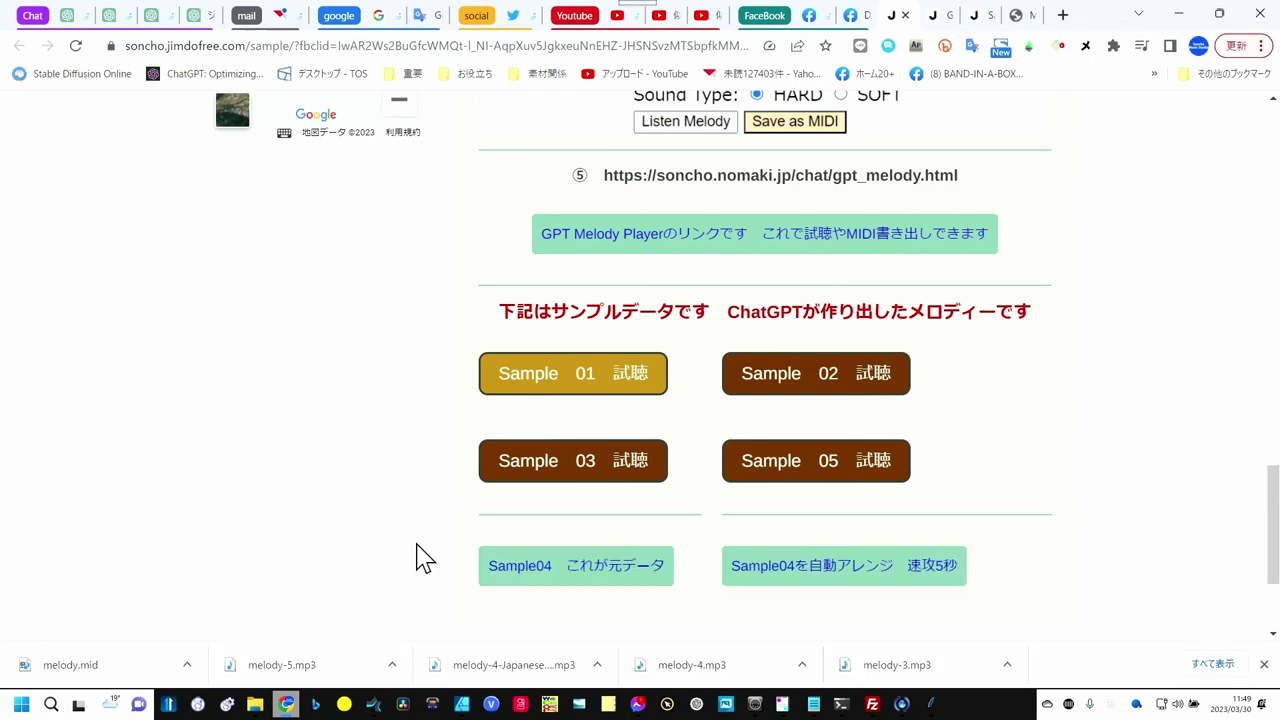
Scroll the sample page to the GPT Prompt Generator section and its link button.
scroll(530, 345, "up", 2)
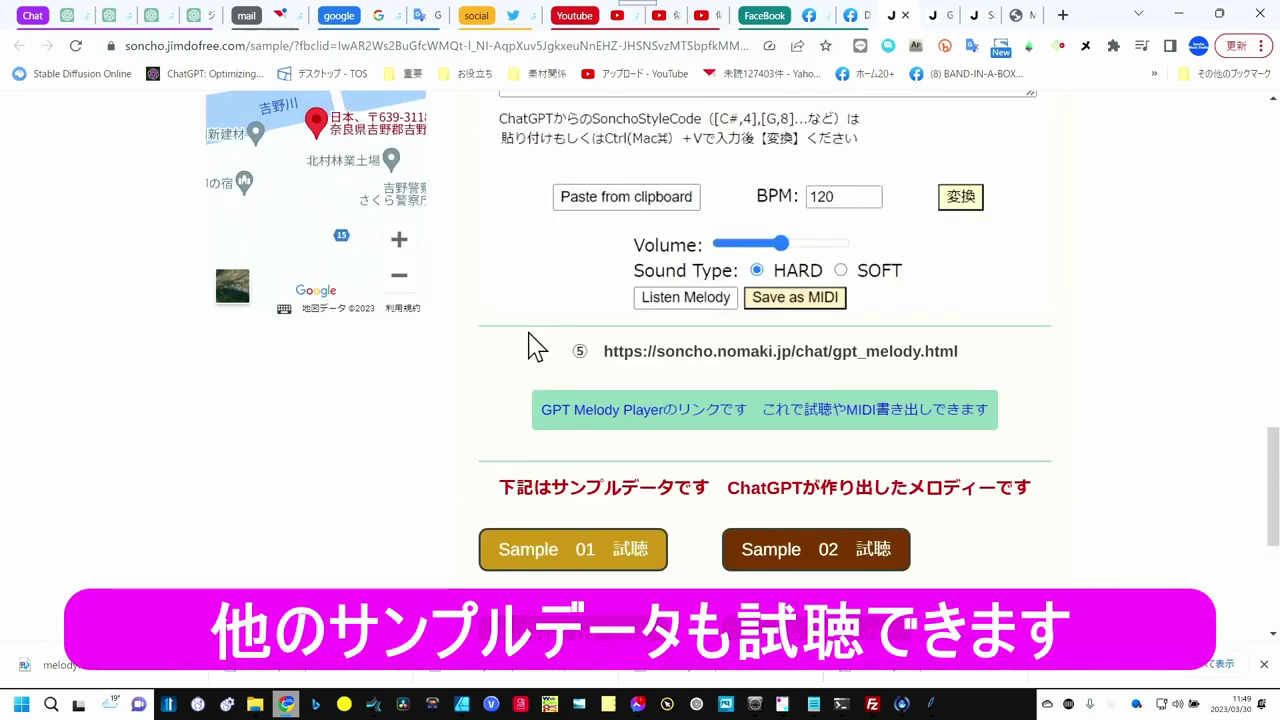
scroll(530, 345, "up", 2)
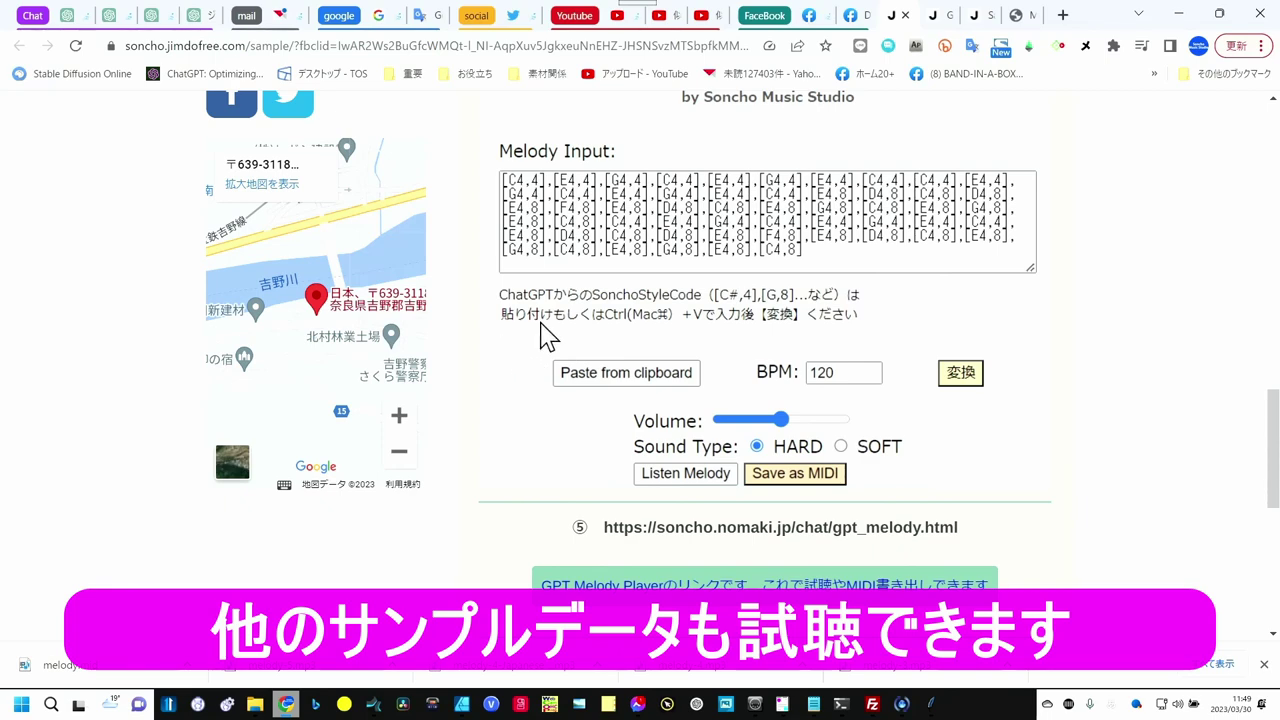
scroll(540, 338, "up", 2)
scroll(540, 338, "up", 1)
scroll(545, 340, "up", 2)
scroll(550, 345, "up", 4)
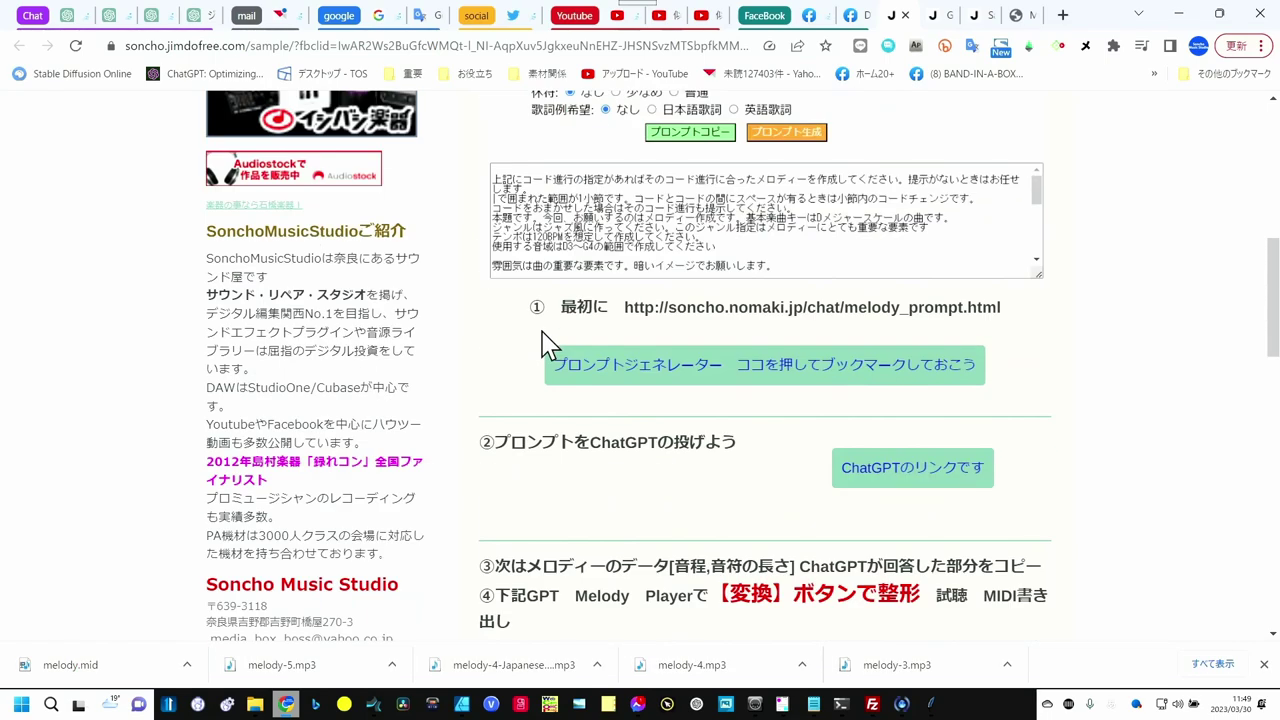
scroll(546, 340, "up", 3)
scroll(545, 333, "up", 3)
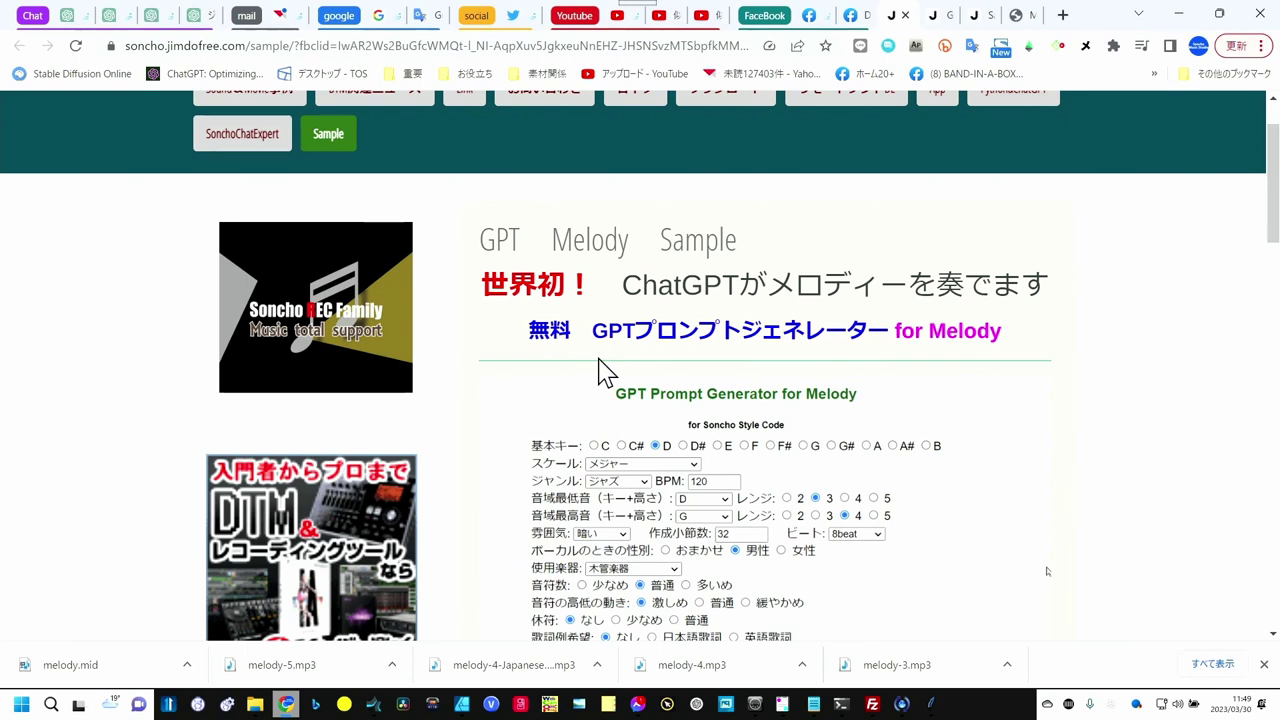
scroll(600, 371, "down", 1)
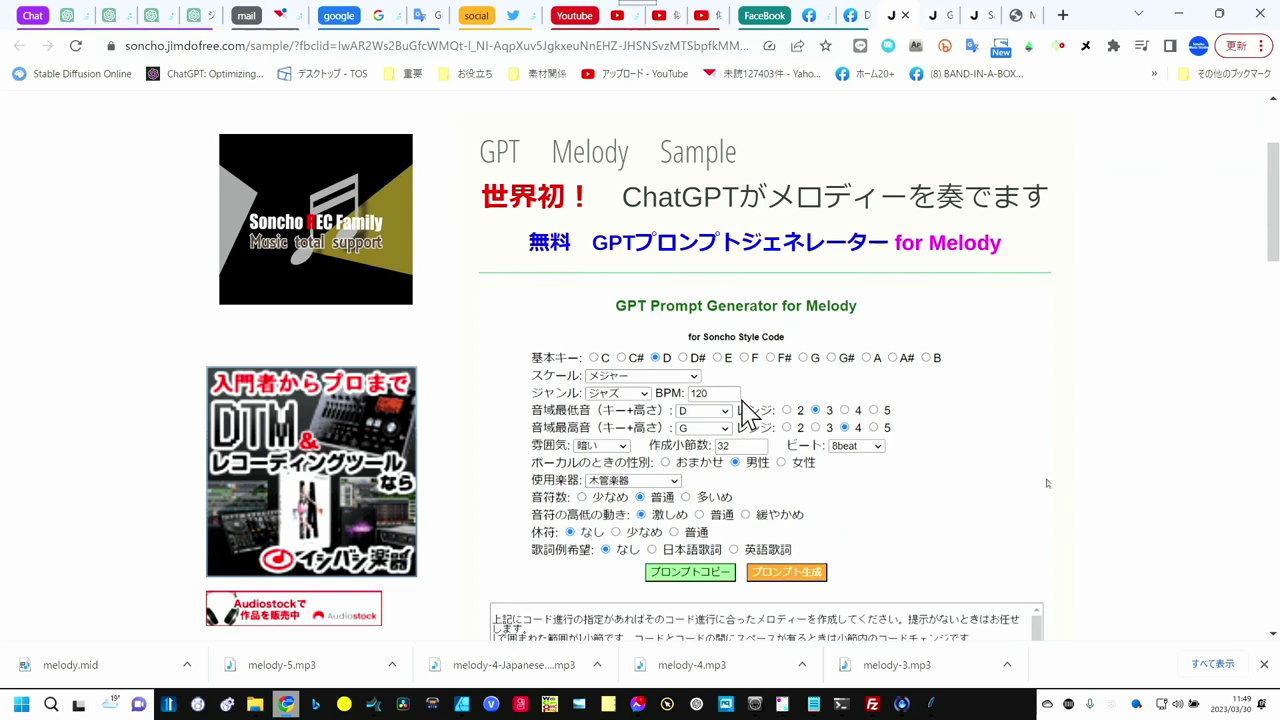
scroll(745, 410, "down", 1)
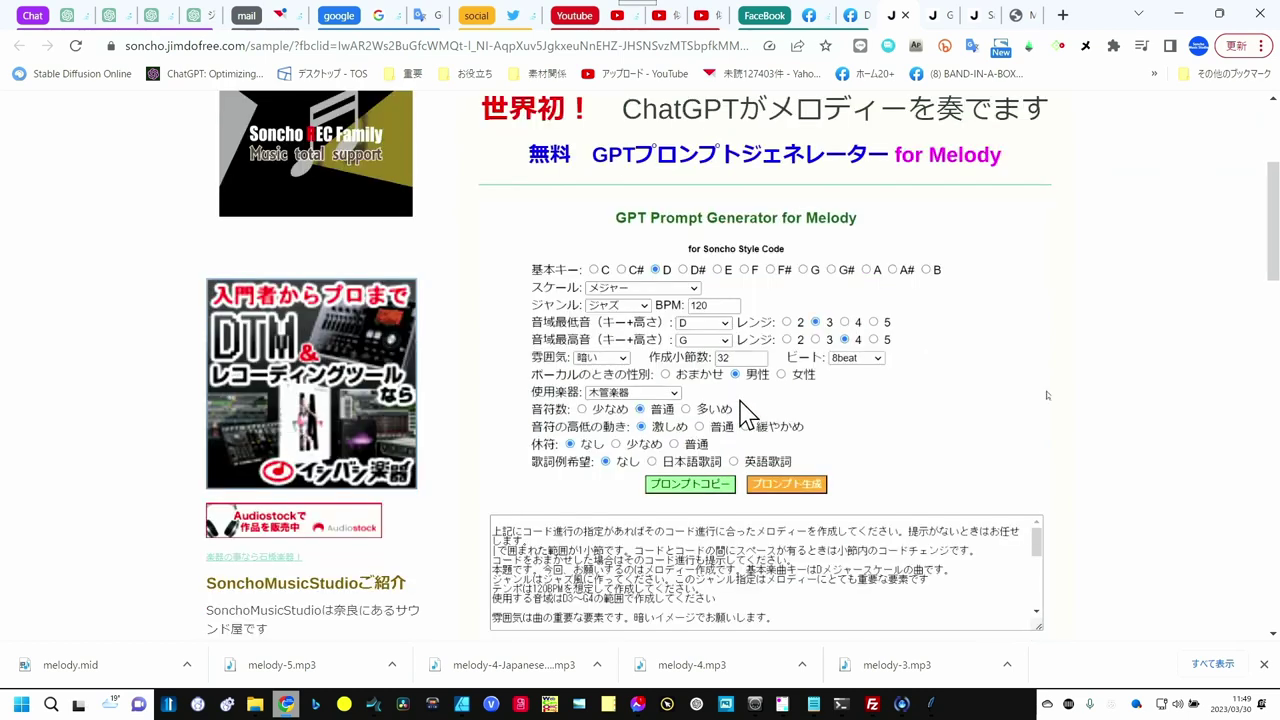
scroll(745, 410, "down", 1)
scroll(745, 410, "down", 2)
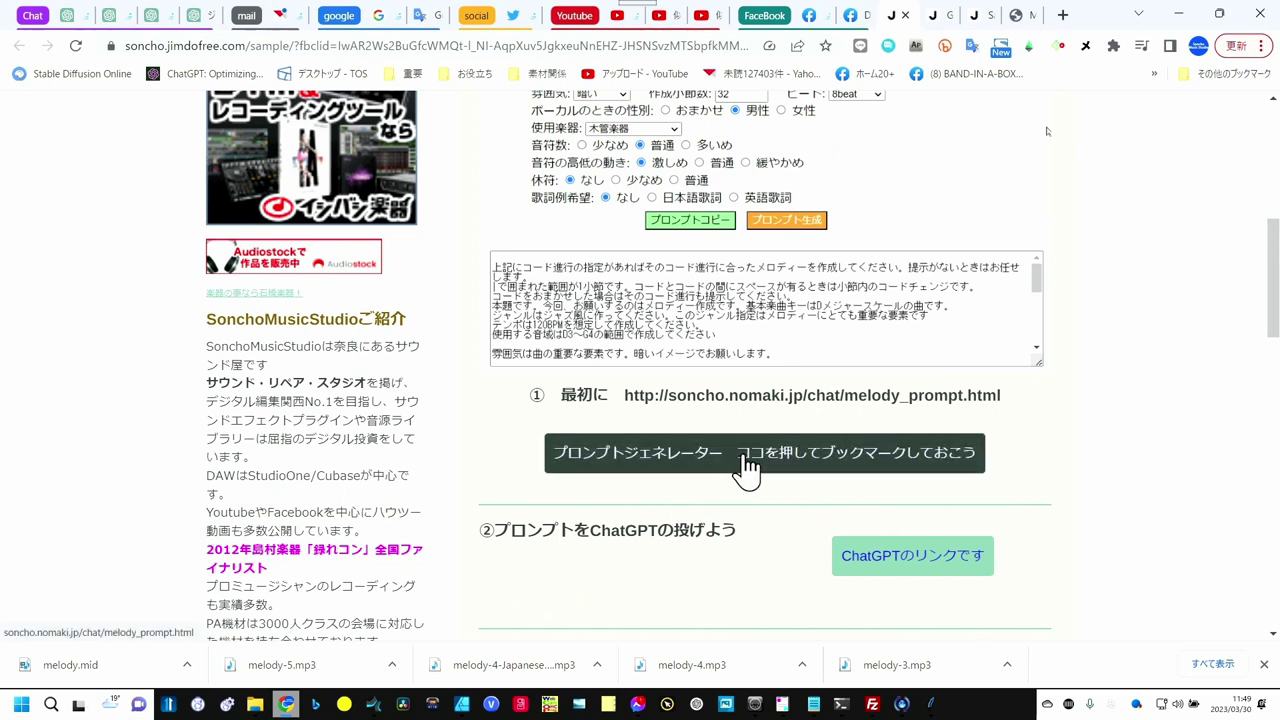
Open the melody prompt generator and choose key D with the ジャズ genre.
left_click(745, 466)
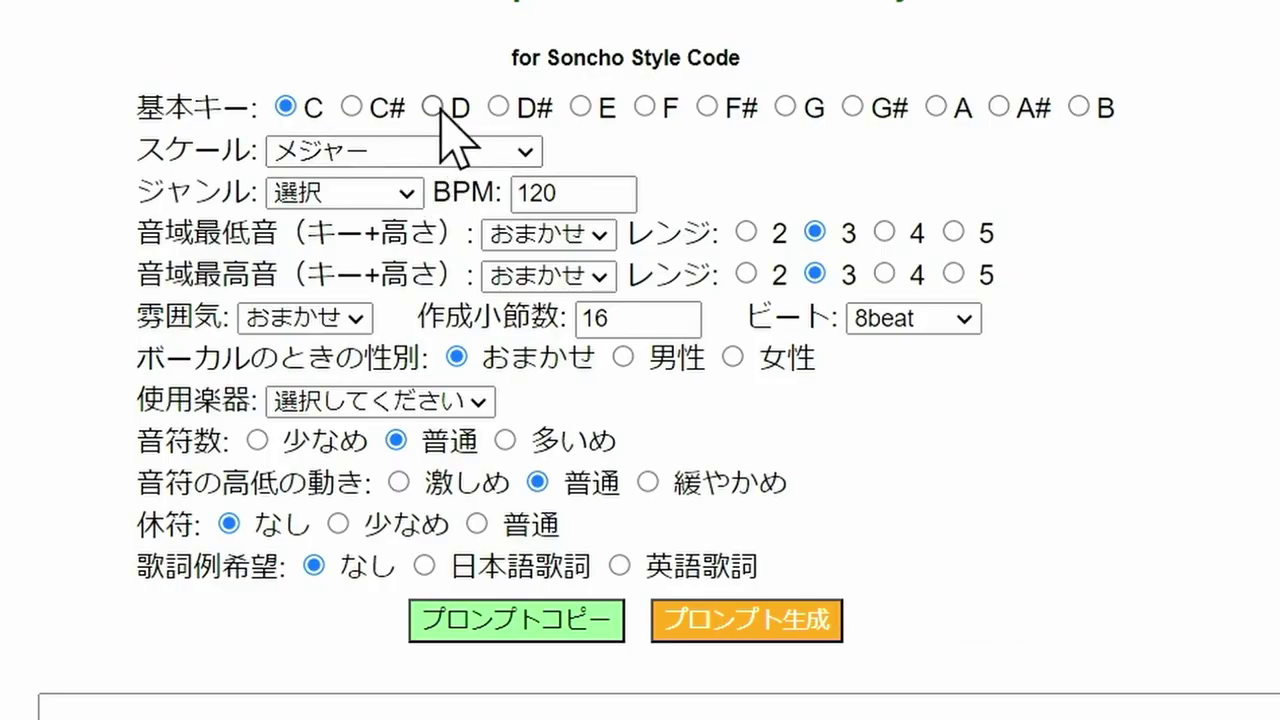
left_click(538, 180)
left_click(403, 196)
left_click(335, 337)
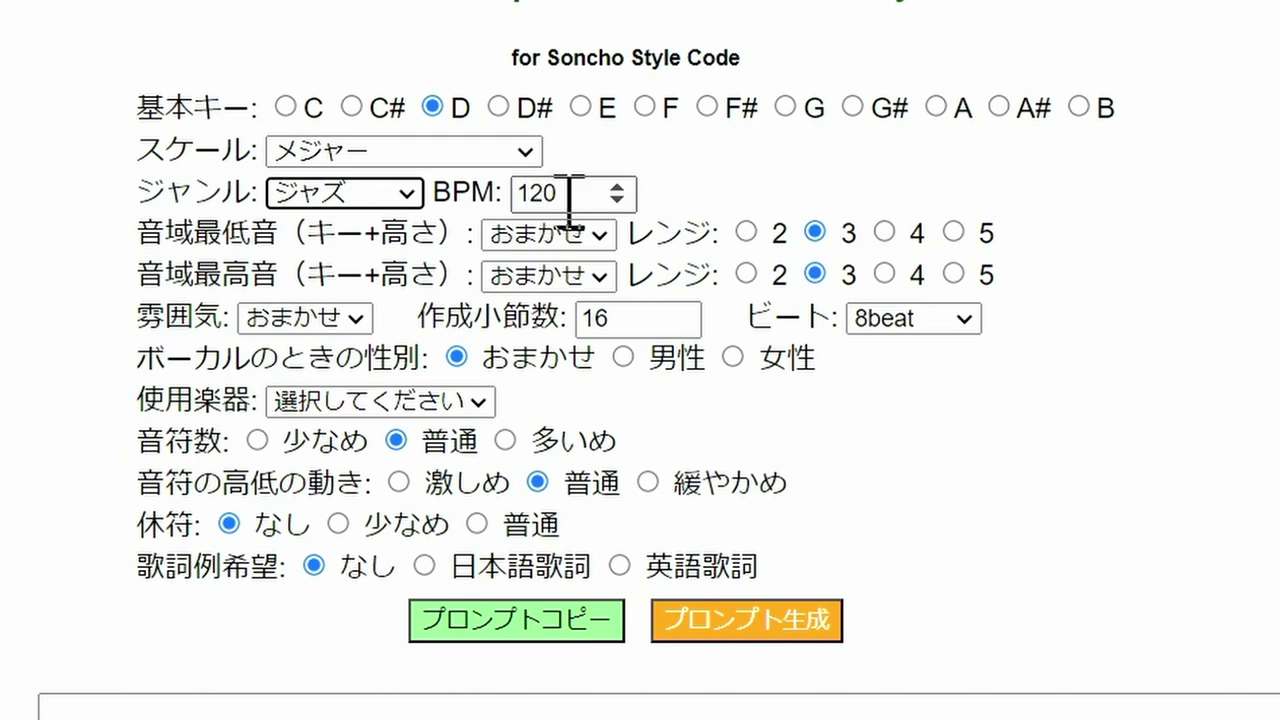
Raise the BPM from 120 to 130.
mouse_move(612, 195)
left_click(615, 188)
left_click(615, 188)
left_click(615, 188)
left_click(615, 188)
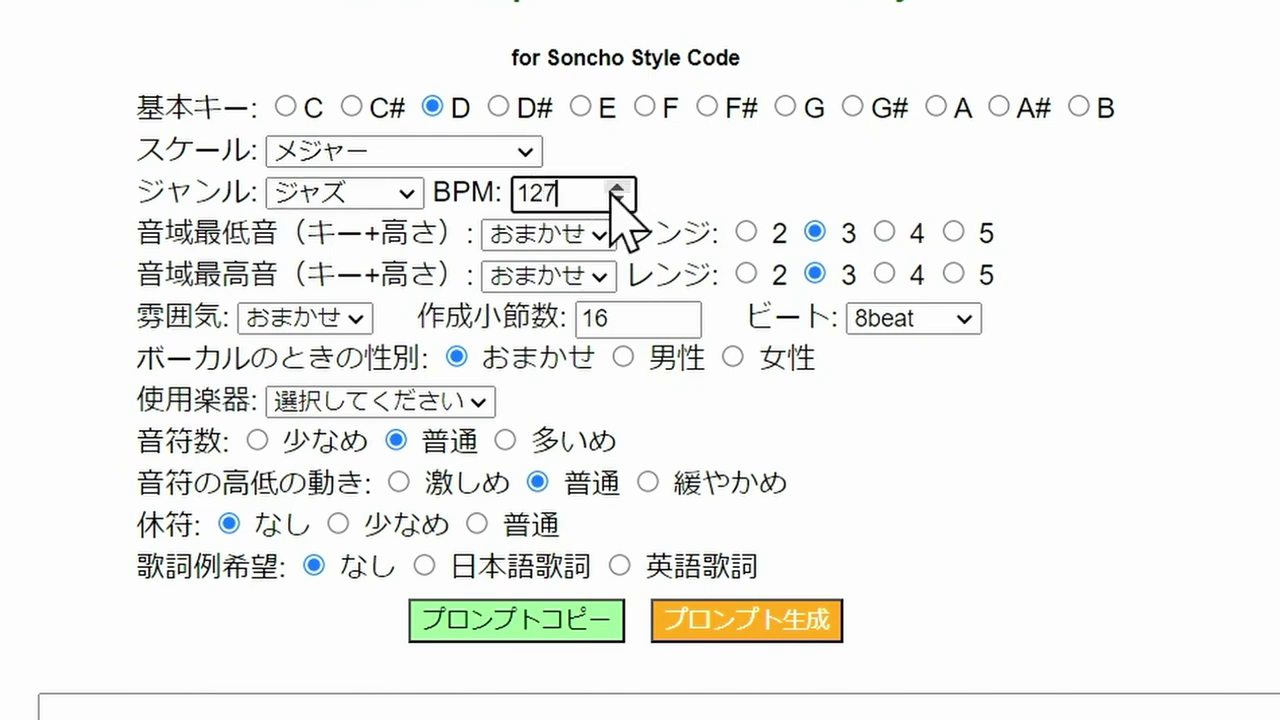
left_click(615, 188)
left_click(615, 188)
left_click(615, 188)
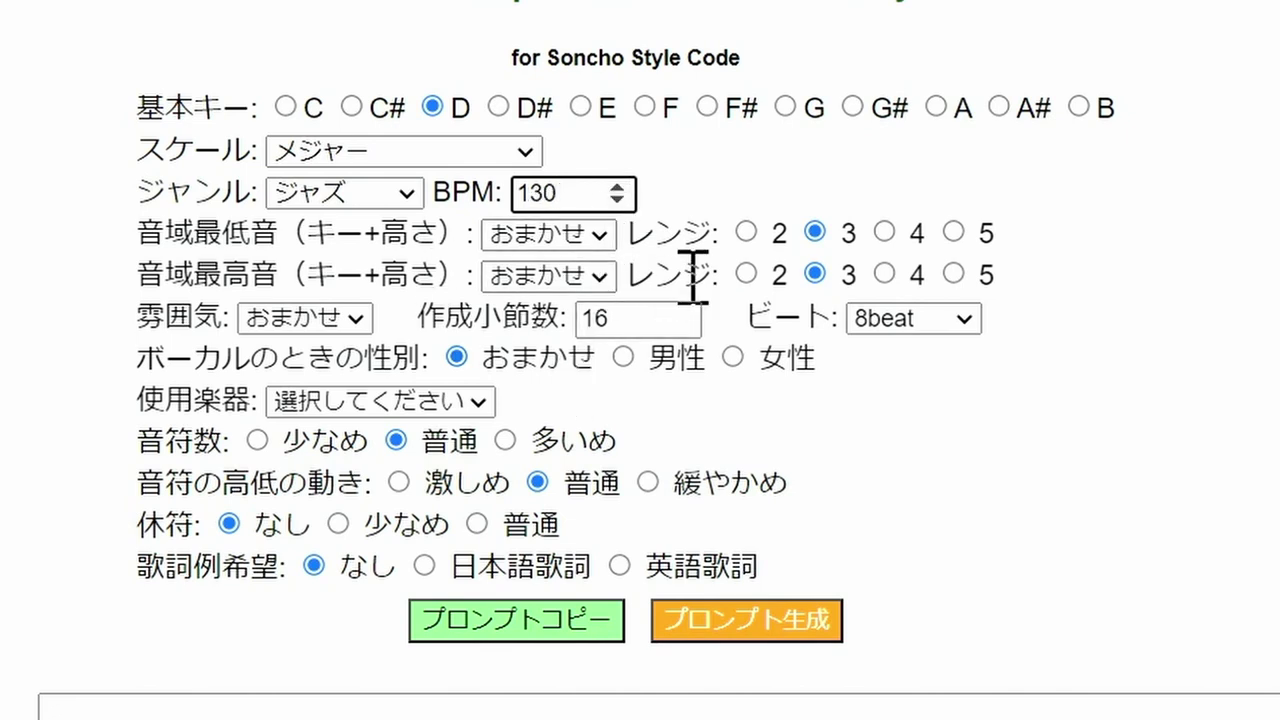
Set the note range from lowest D (range 3) to highest G (range 4).
left_click(585, 237)
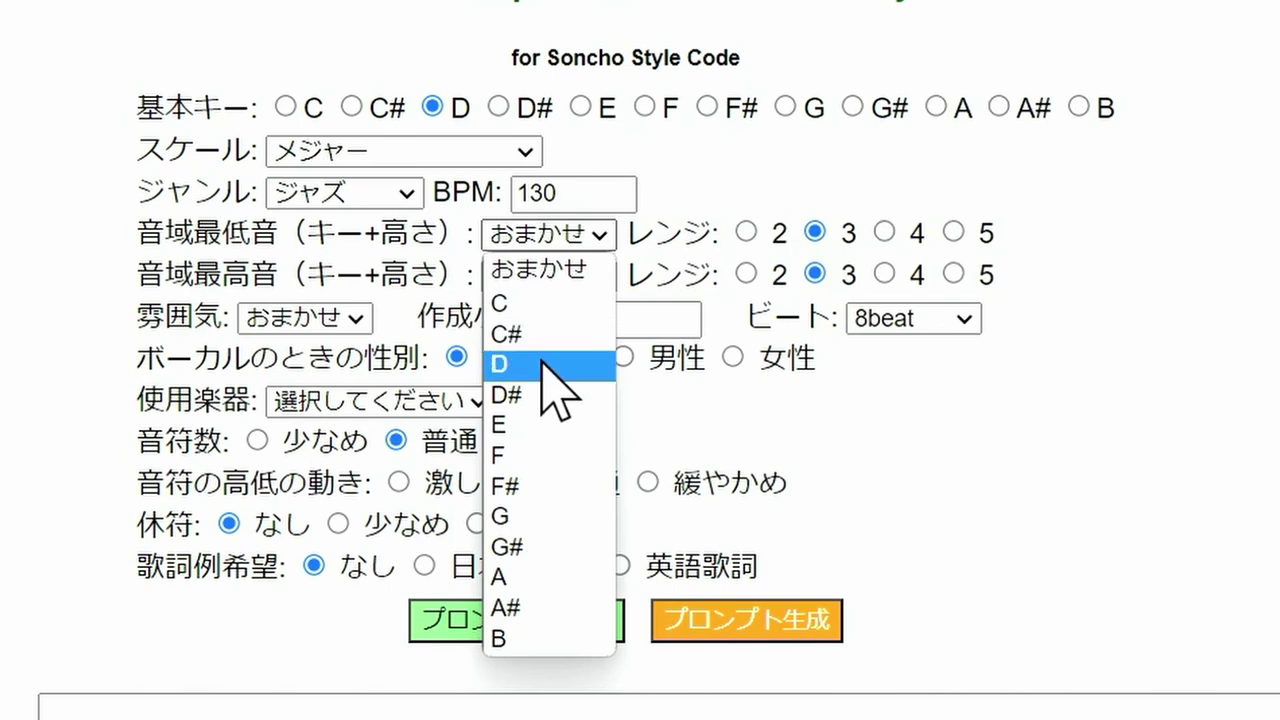
left_click(543, 365)
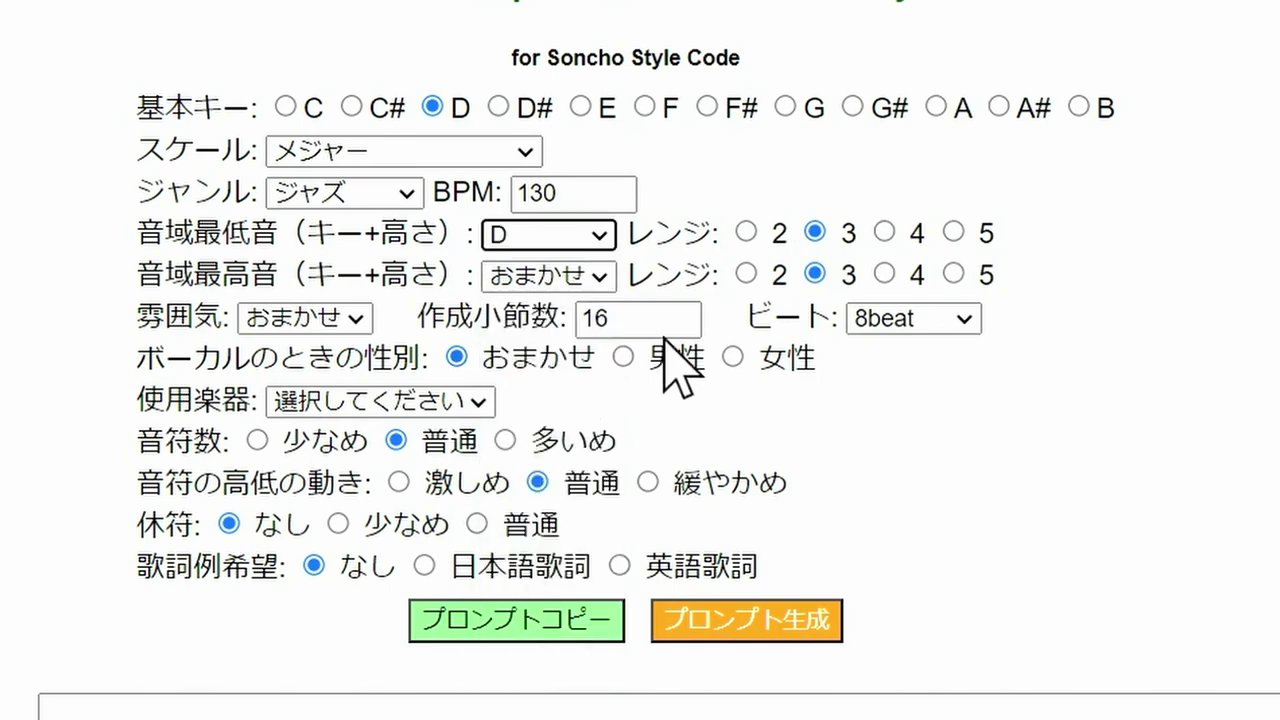
left_click(884, 273)
left_click(575, 278)
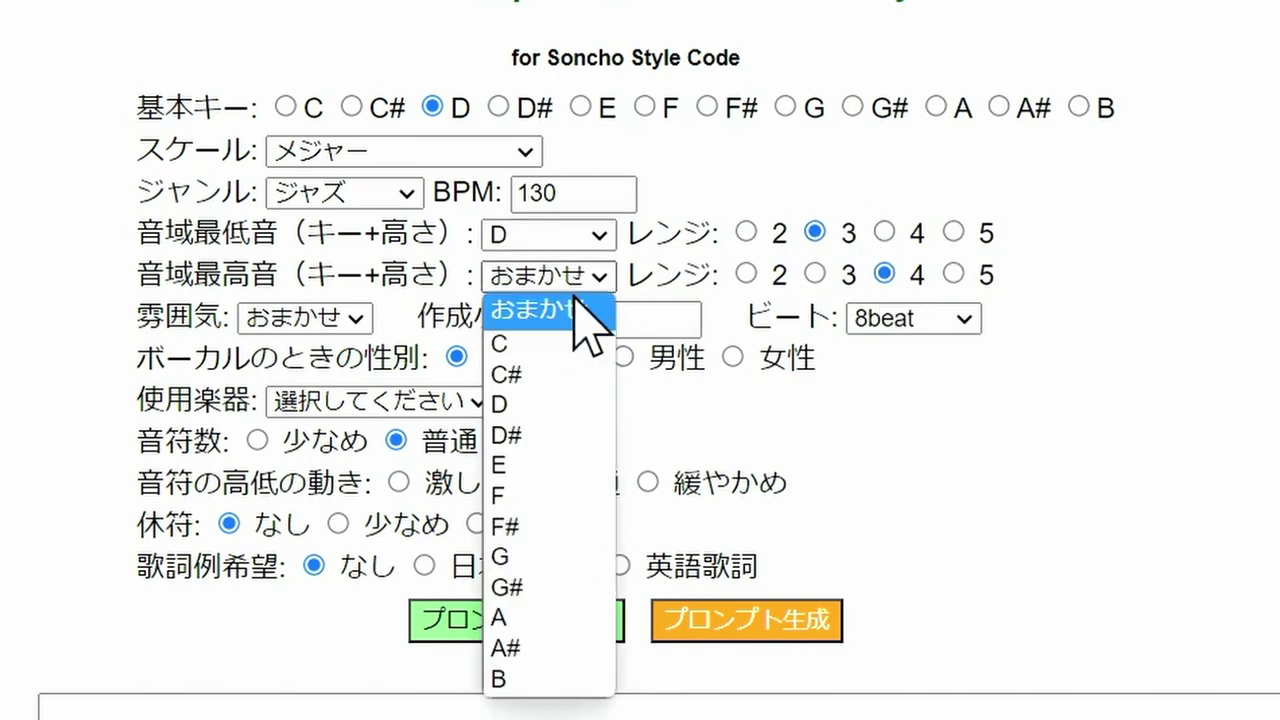
left_click(585, 556)
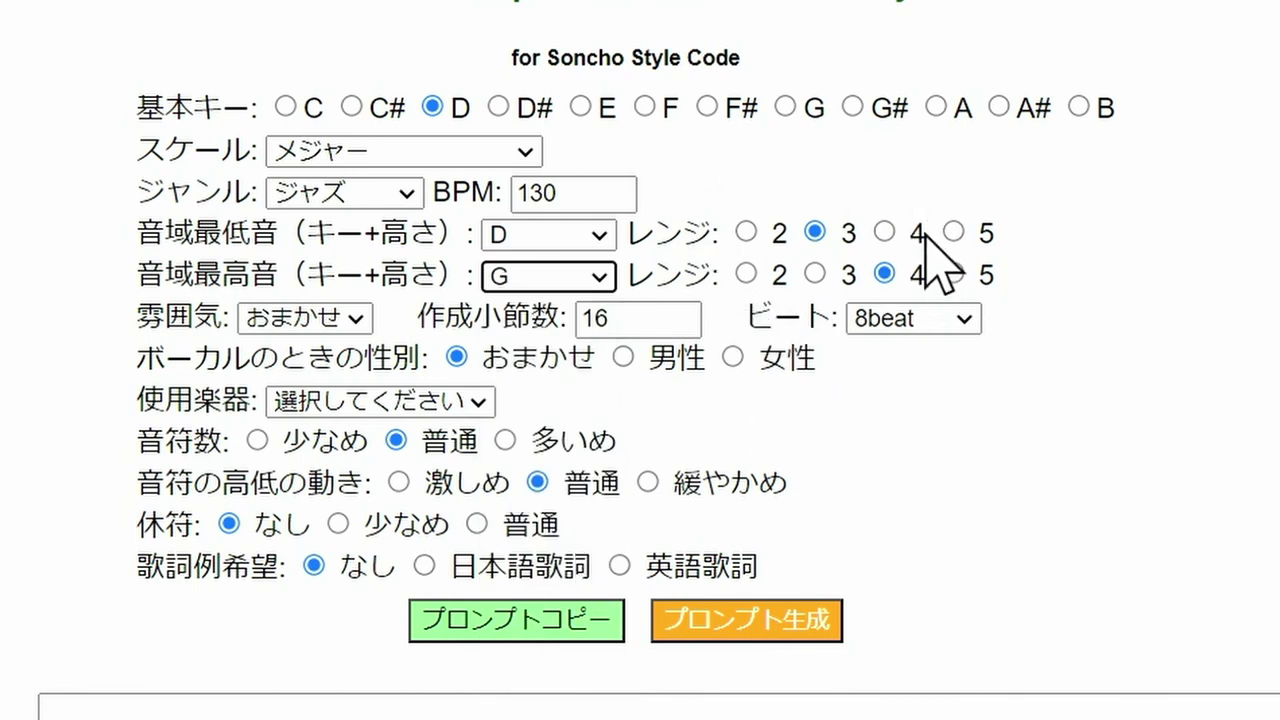
Change 作成小節数 from 16 to 32, pick ハーモニカソロ, and set 音符数 to 多いめ.
left_click(614, 312)
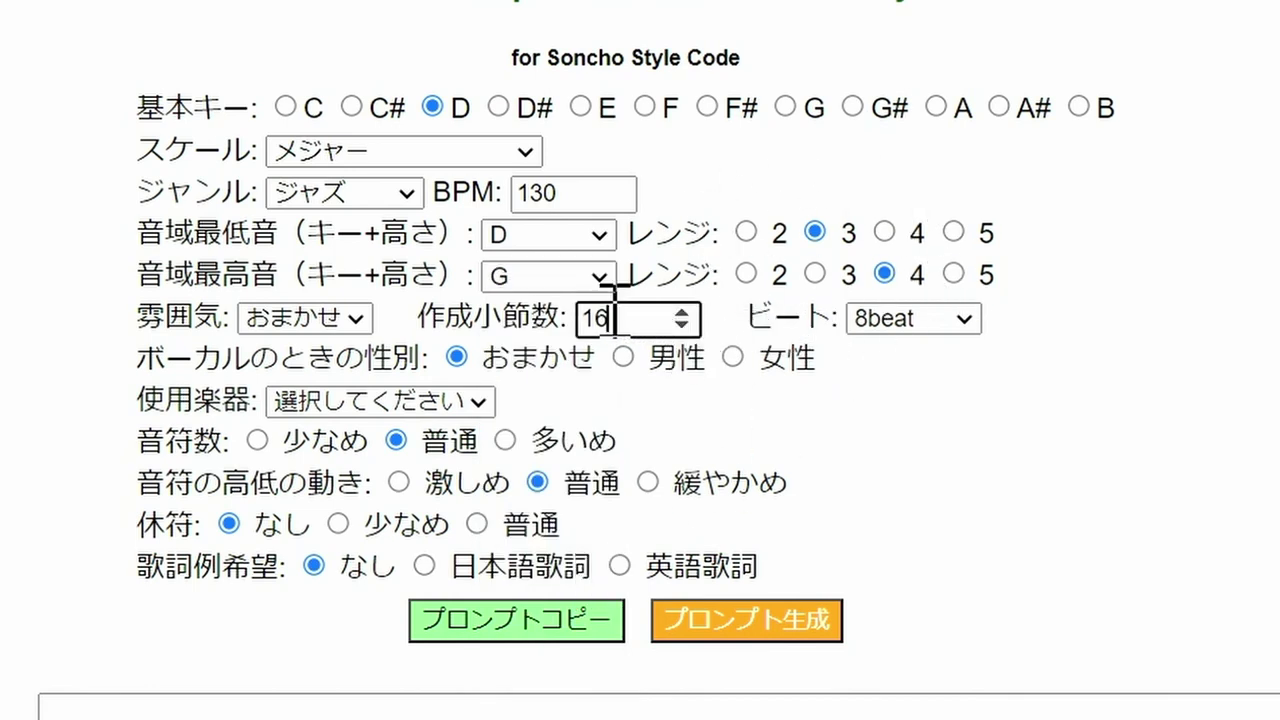
left_click_drag(614, 312, 566, 310)
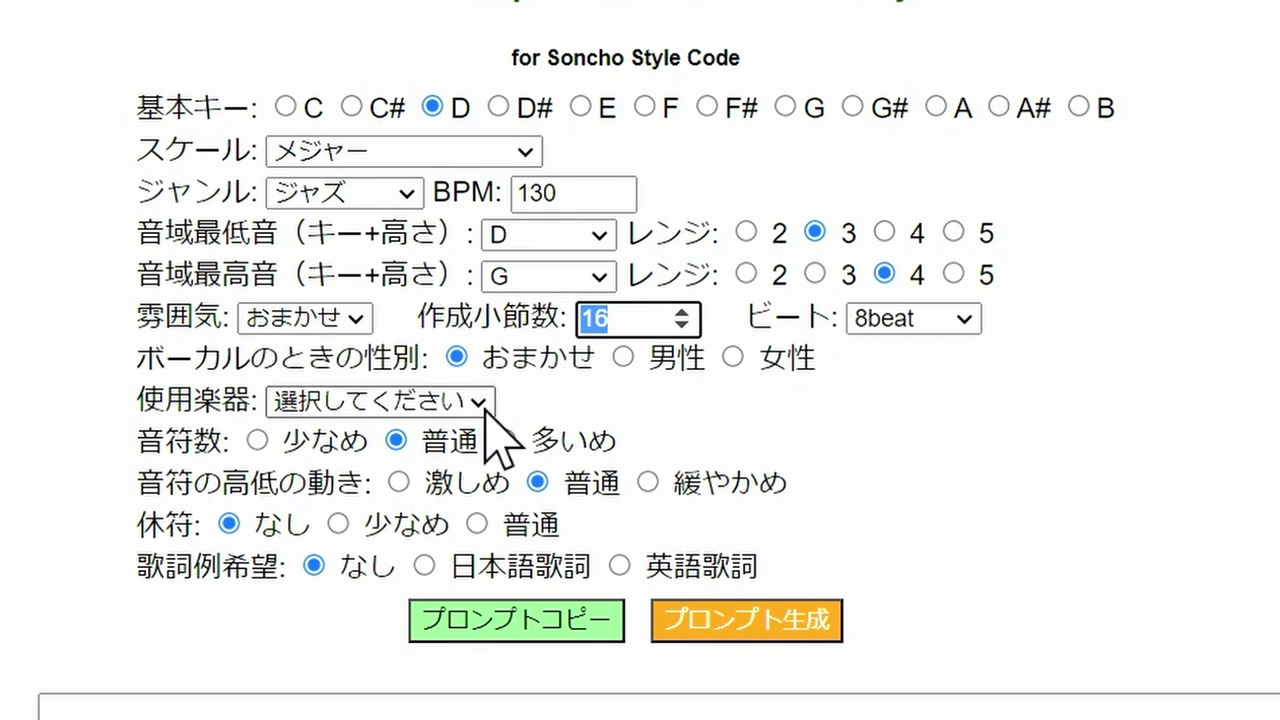
type("32")
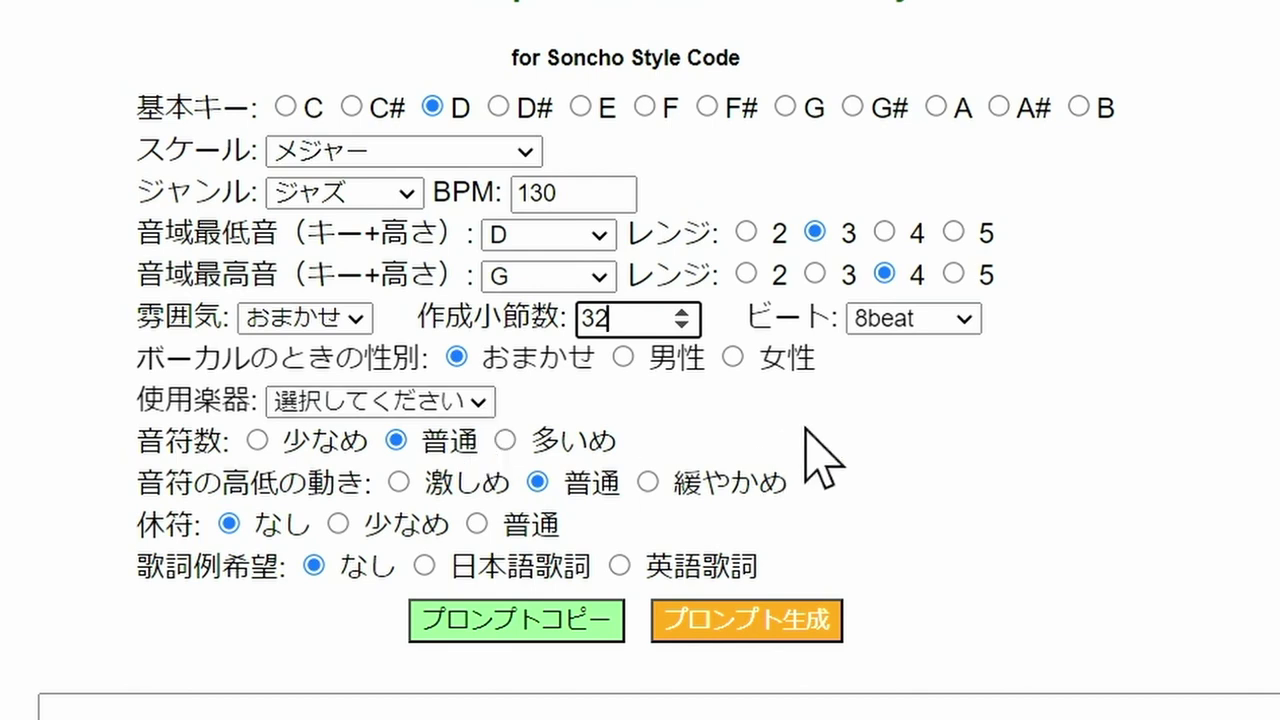
left_click(472, 401)
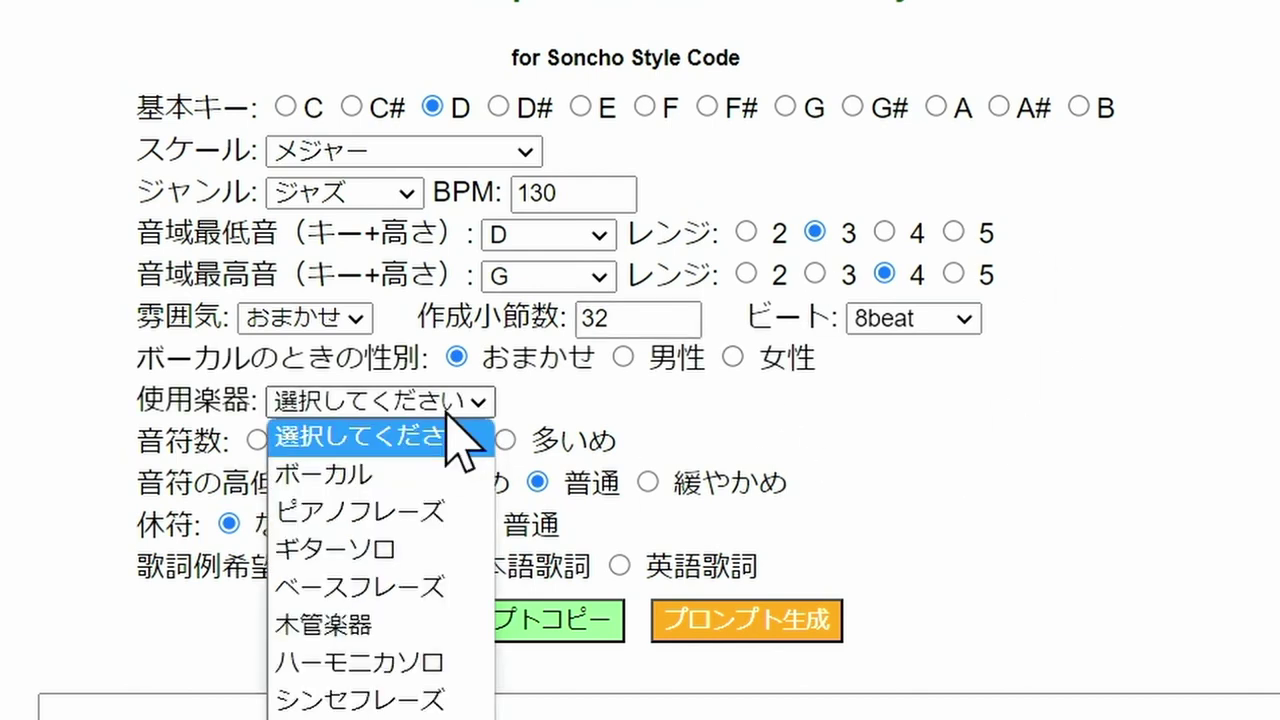
left_click(318, 668)
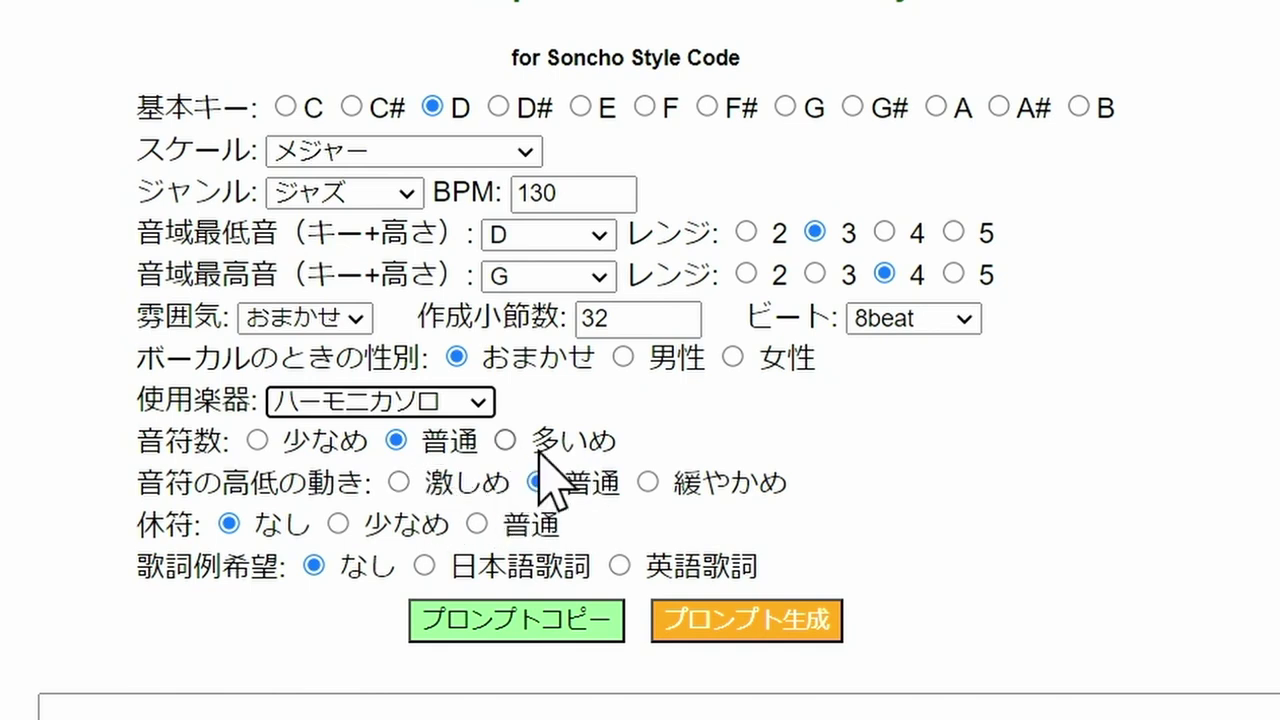
left_click(539, 450)
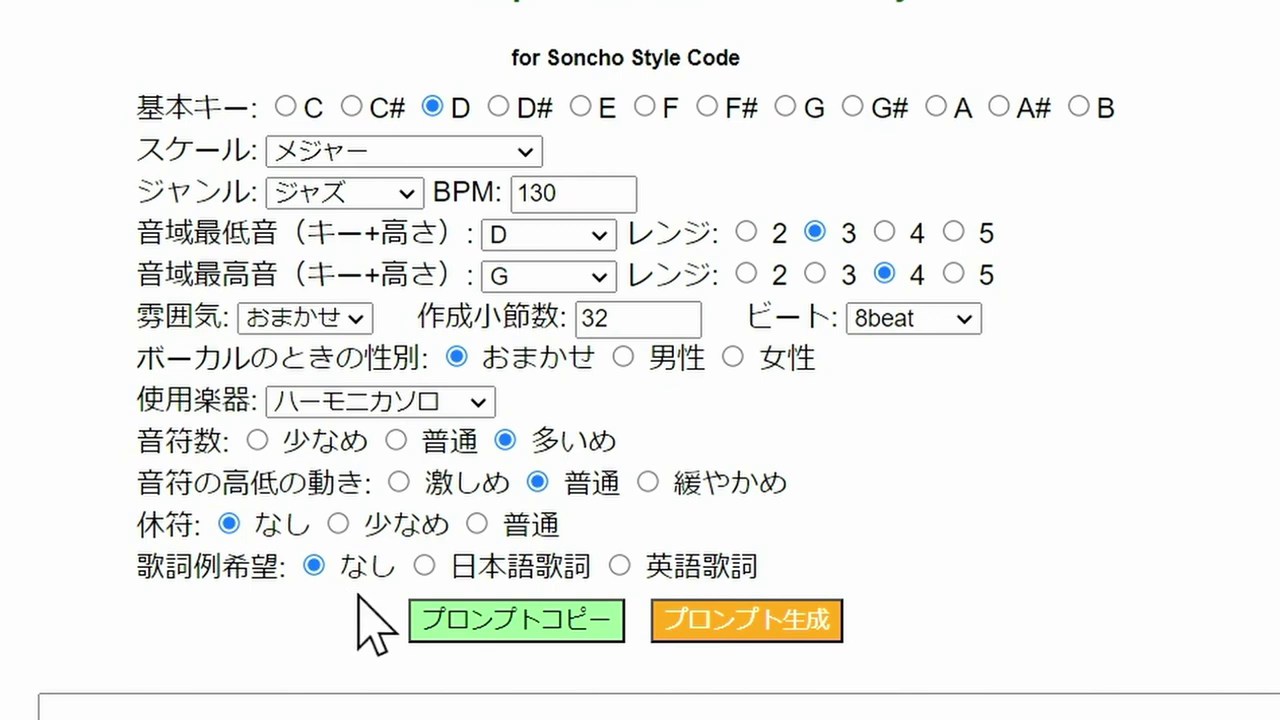
Generate the prompt with プロンプト生成, then copy it with プロンプトコピー and dismiss the notice.
left_click(732, 622)
scroll(729, 651, "down", 3)
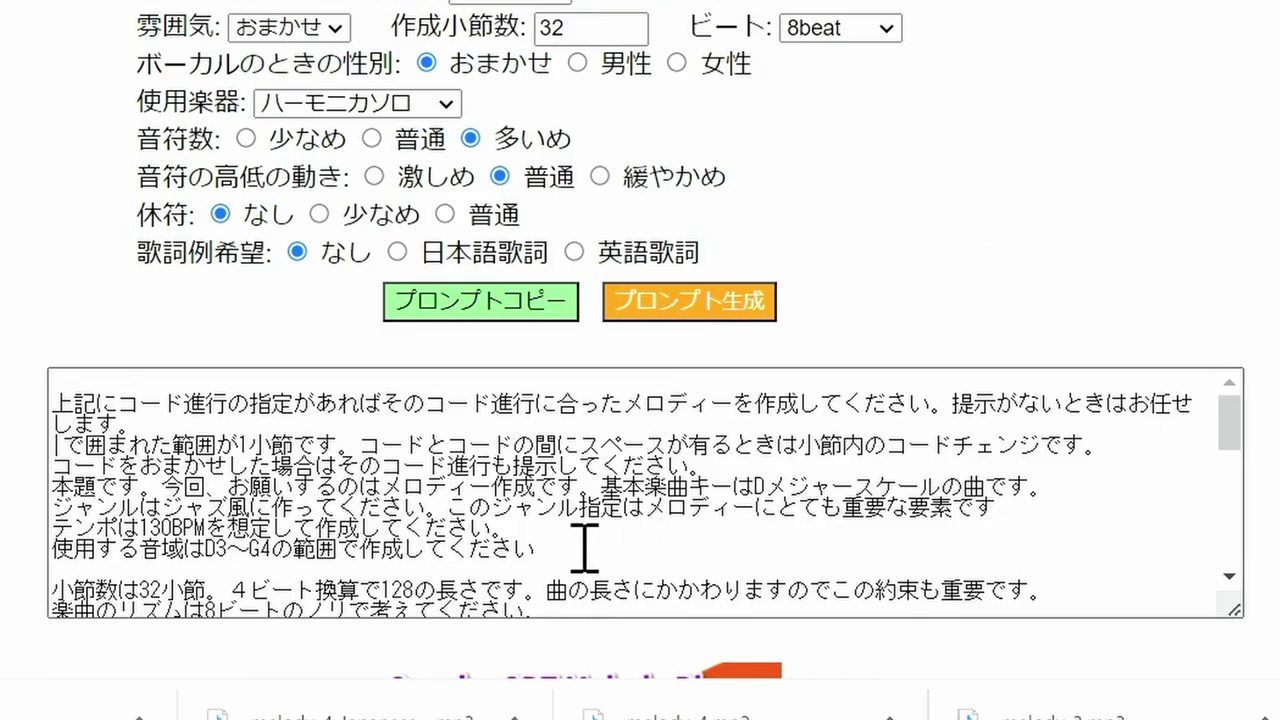
scroll(575, 525, "down", 5)
scroll(573, 522, "down", 1)
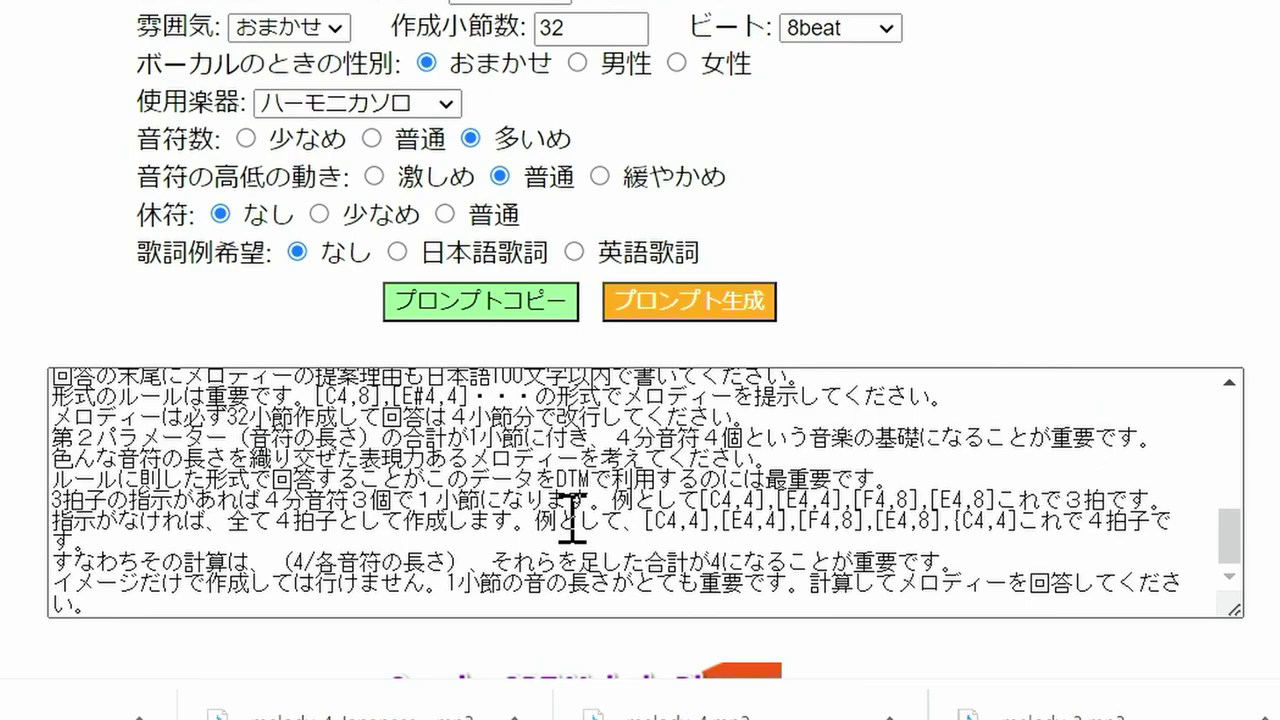
scroll(572, 520, "up", 5)
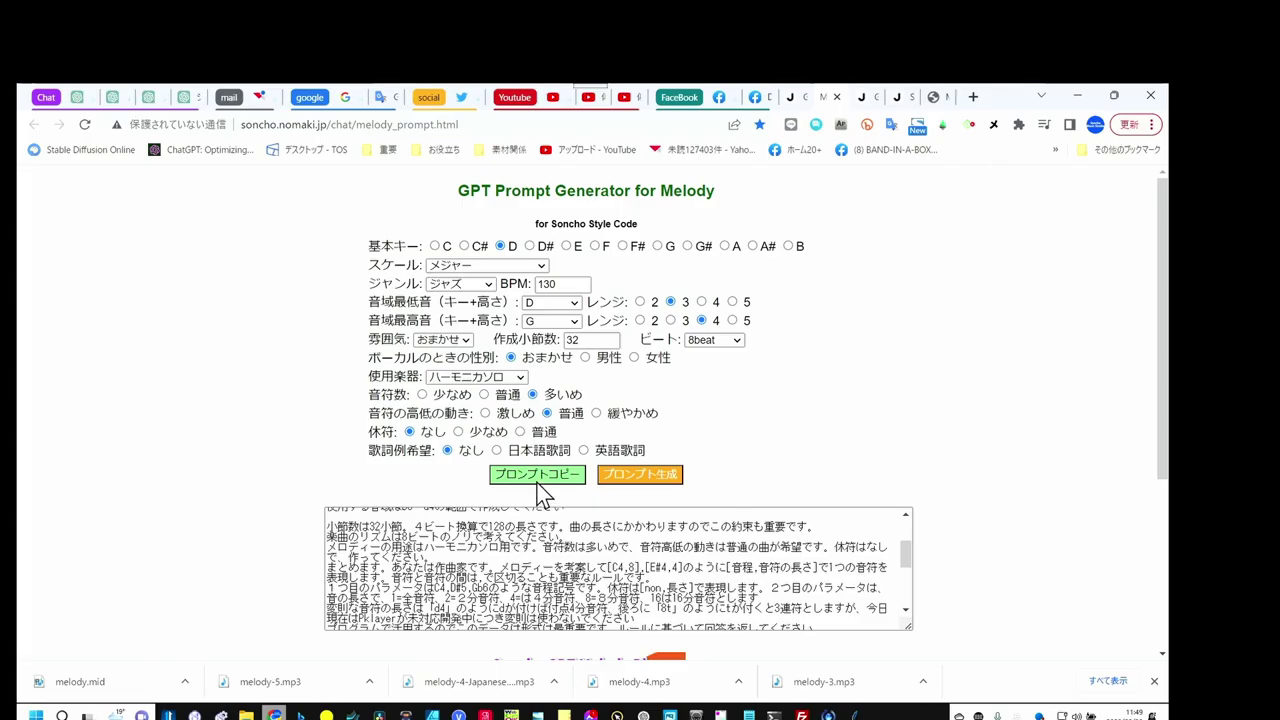
left_click(538, 478)
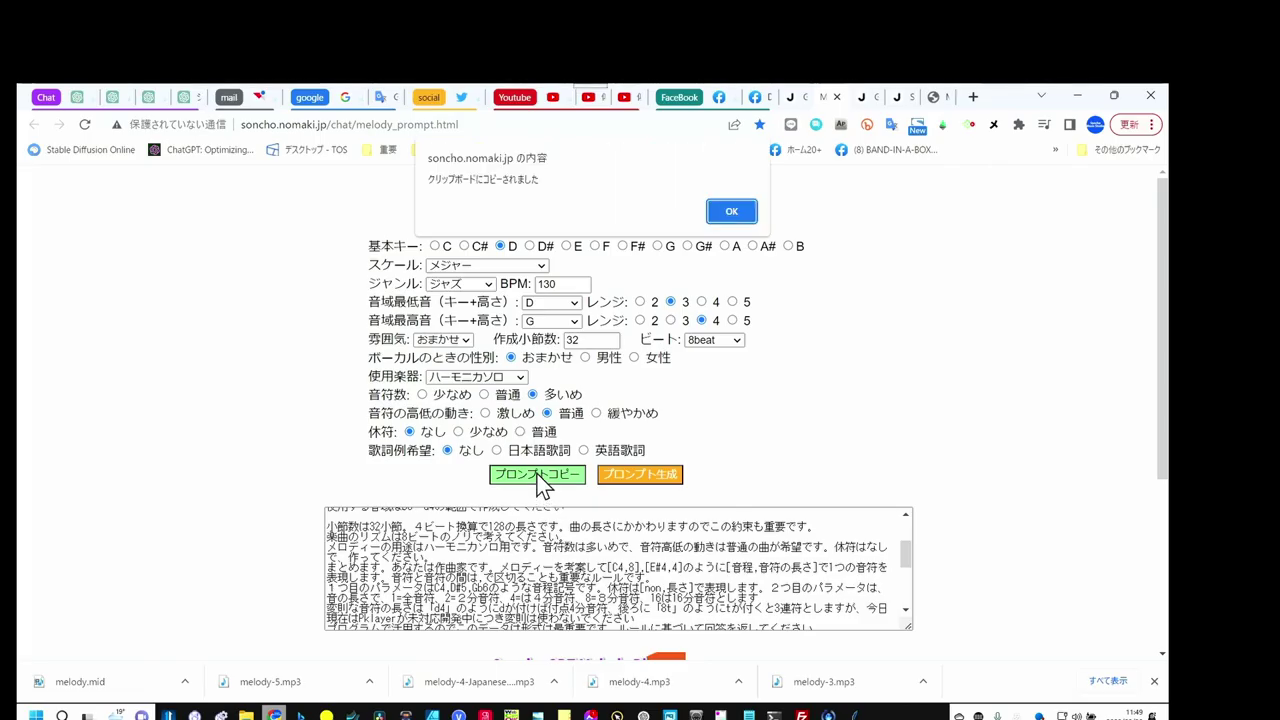
left_click(731, 212)
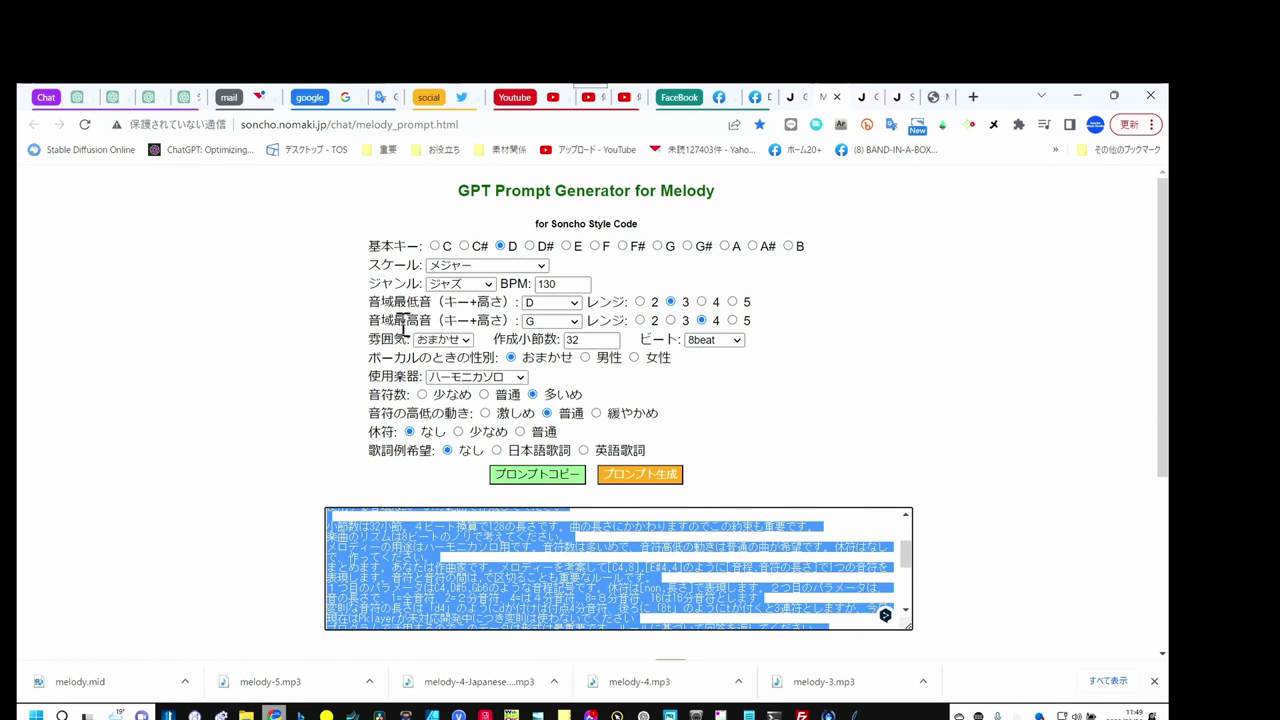
Start a new GPT-4 chat and paste the copied melody prompt into the message box.
left_click(188, 98)
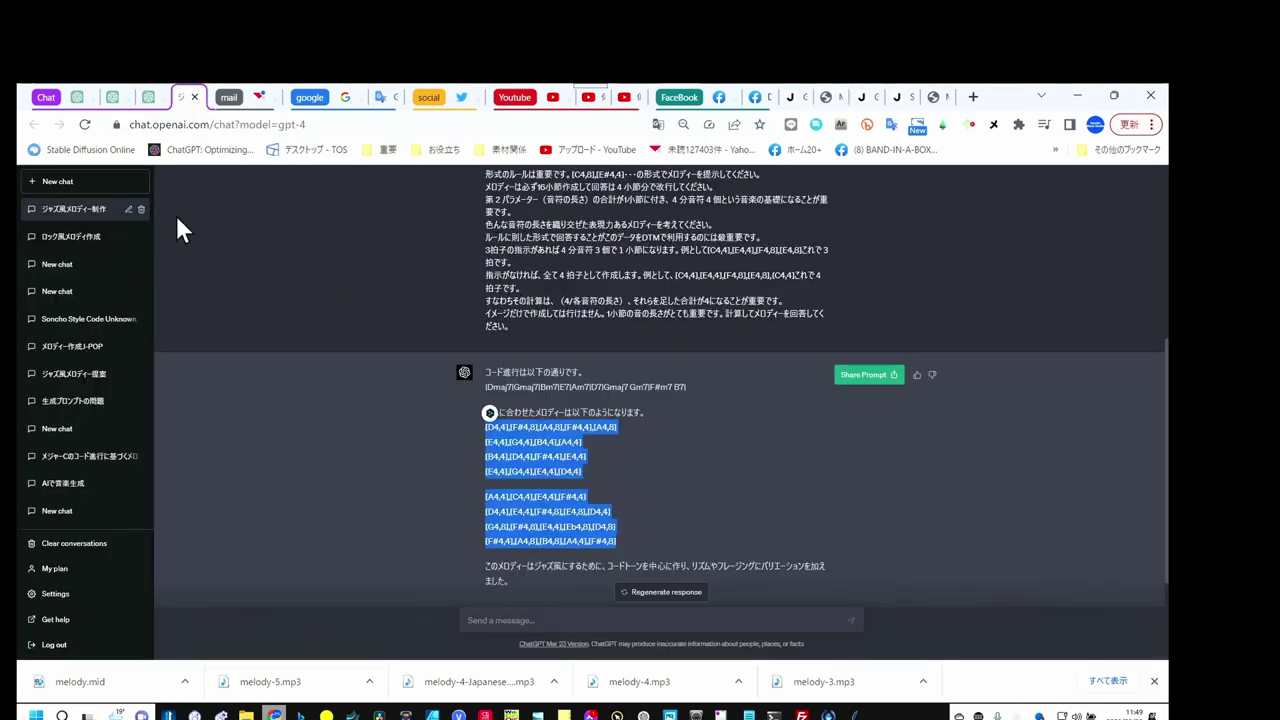
left_click(95, 185)
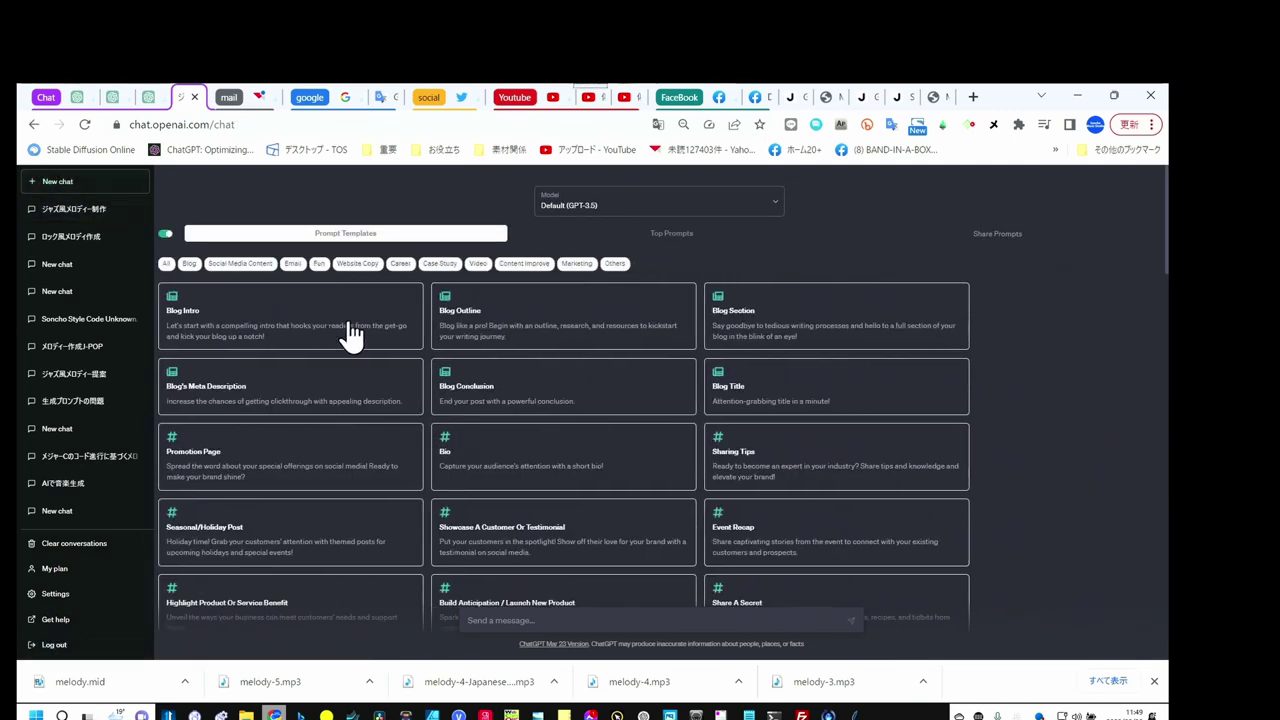
left_click(653, 202)
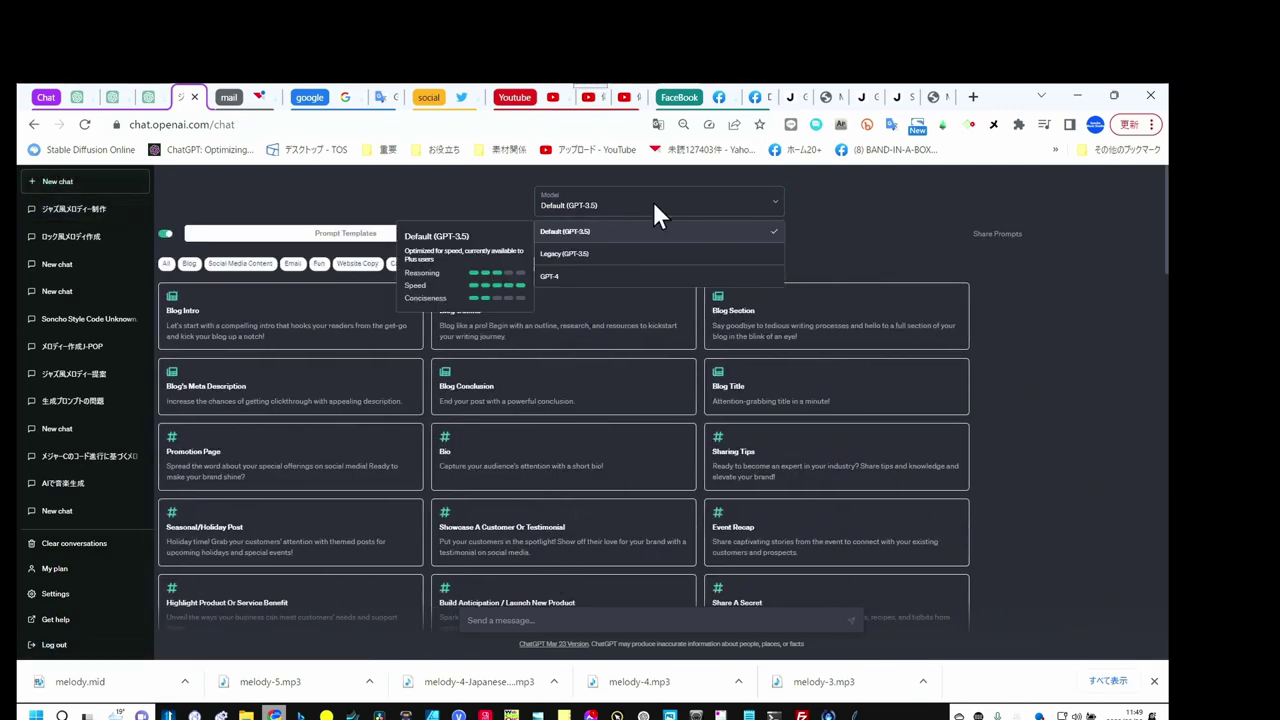
left_click(587, 287)
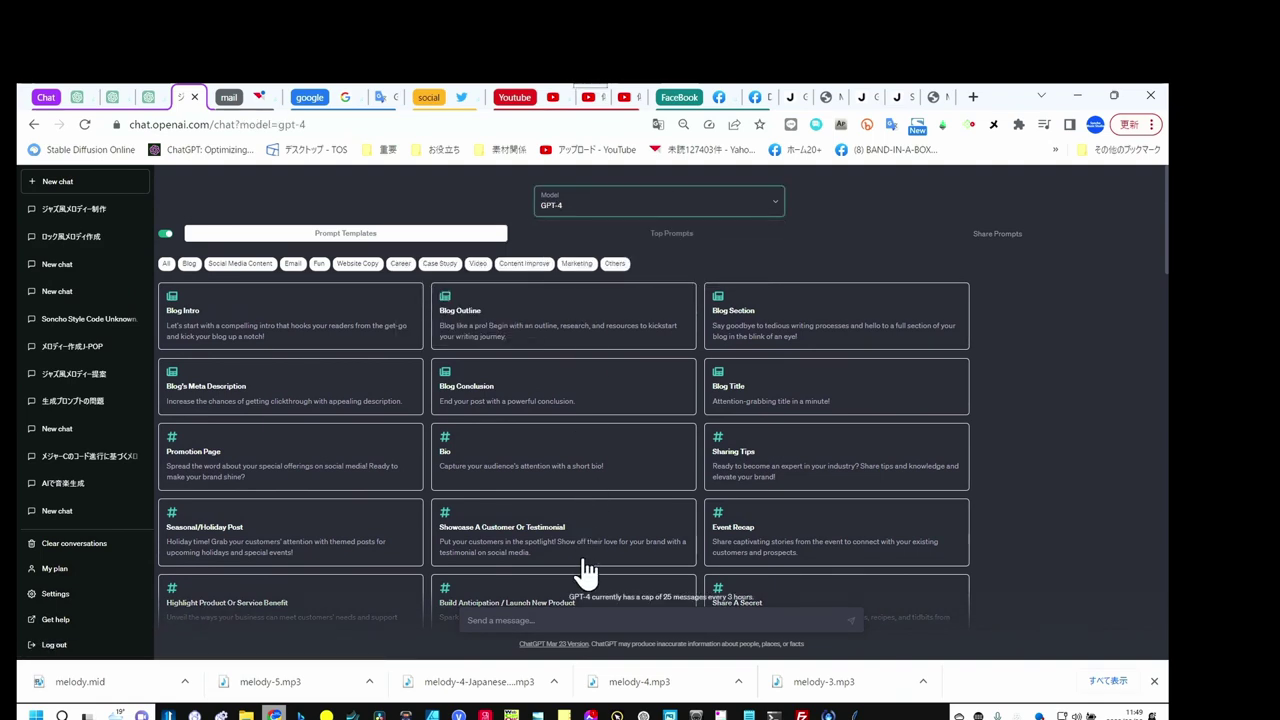
left_click(563, 620)
key("ctrl+v")
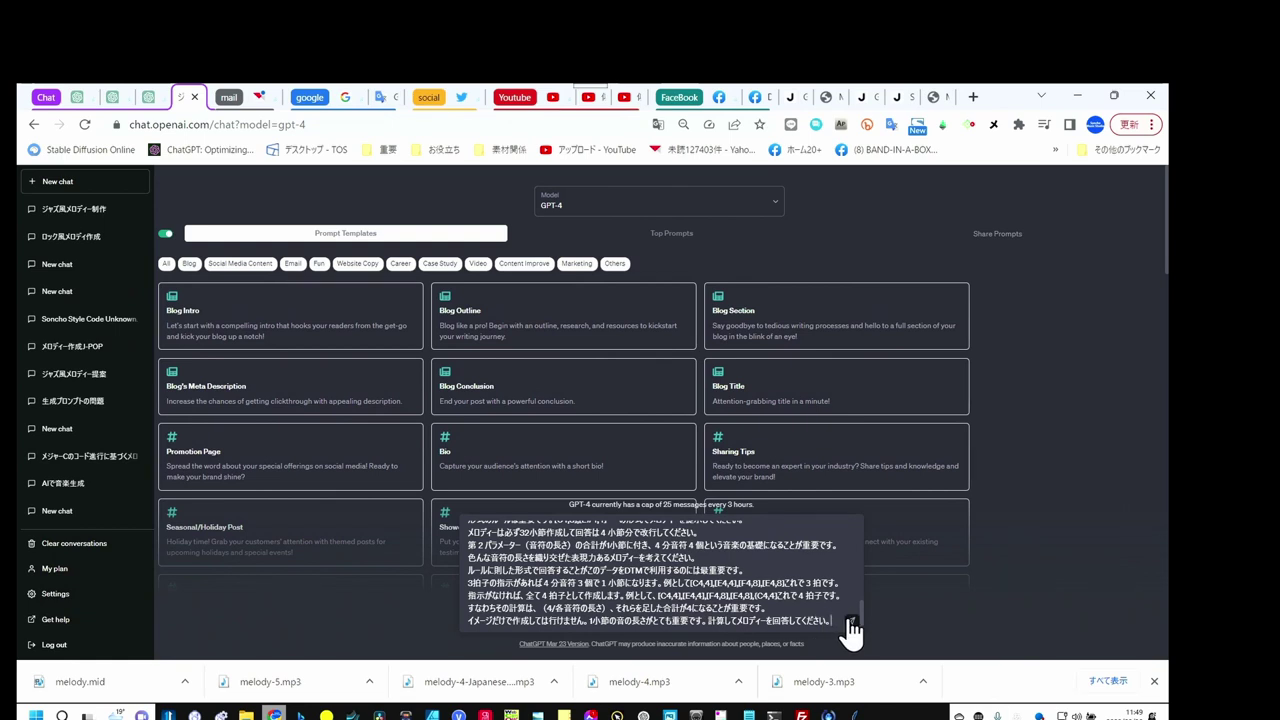
Send the prompt and review GPT-4's jazz chord progression, 32-bar melody and rationale.
left_click(850, 625)
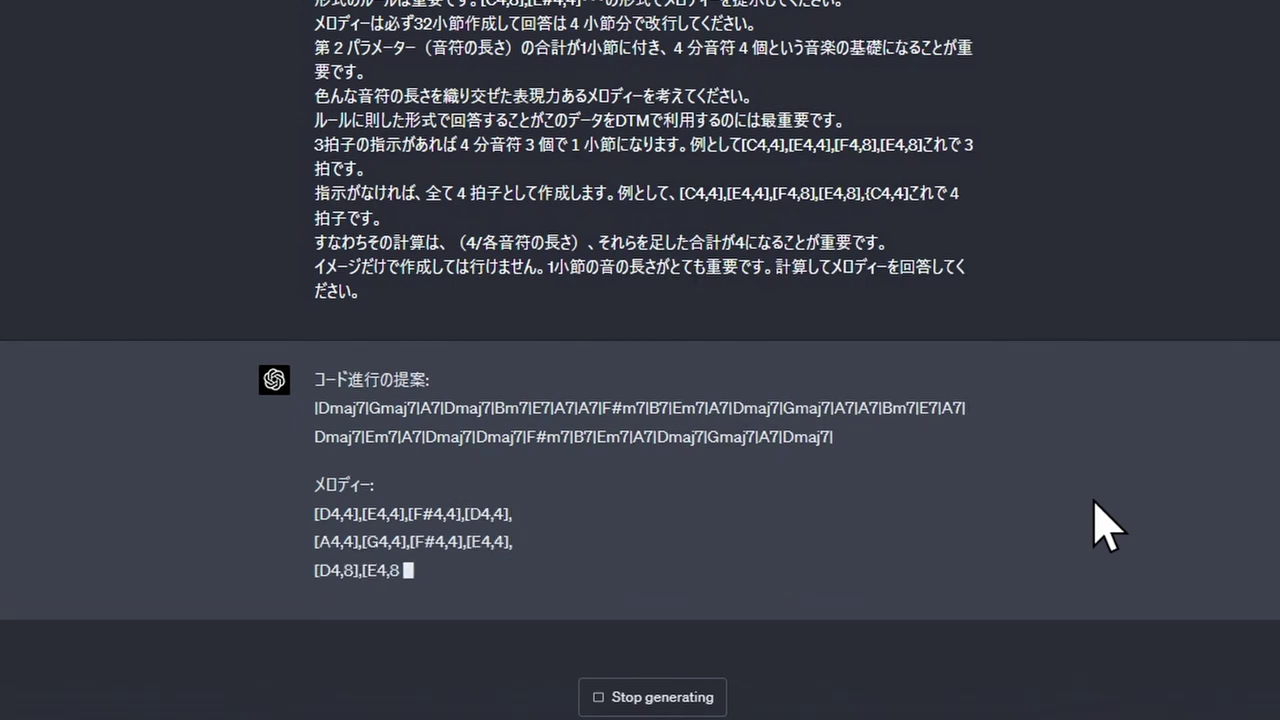
scroll(1078, 503, "down", 2)
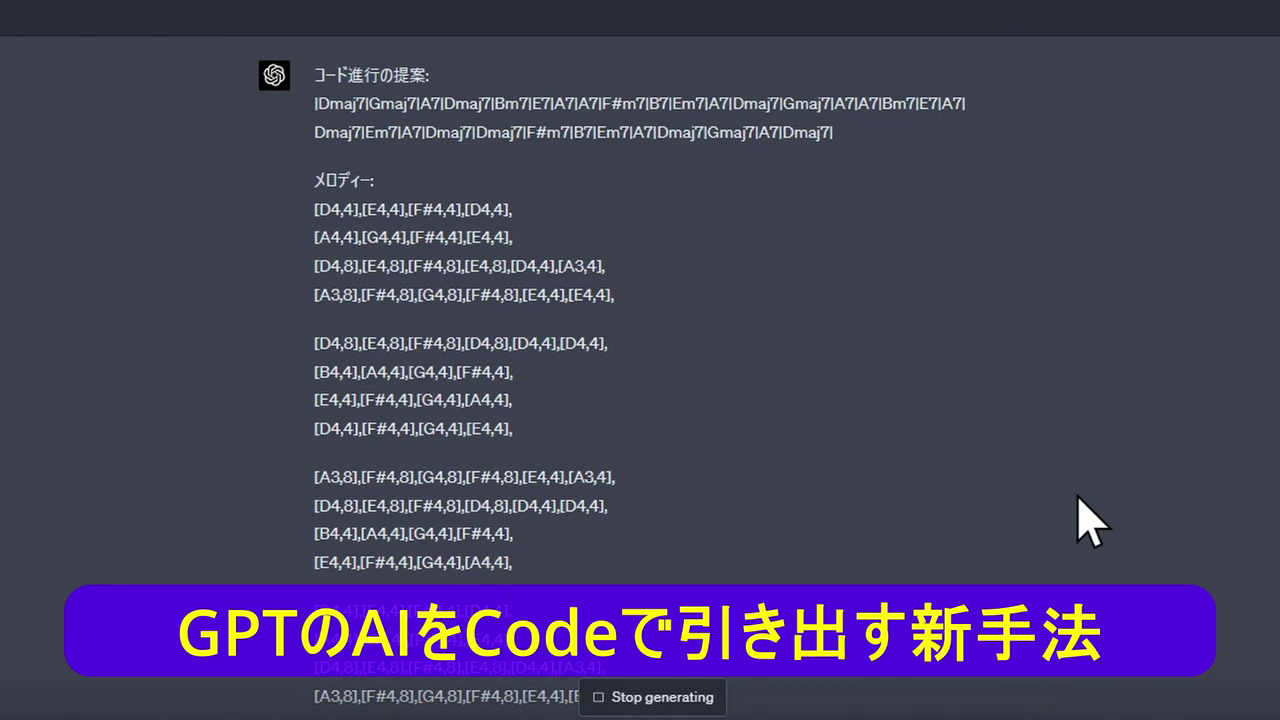
scroll(1065, 485, "down", 3)
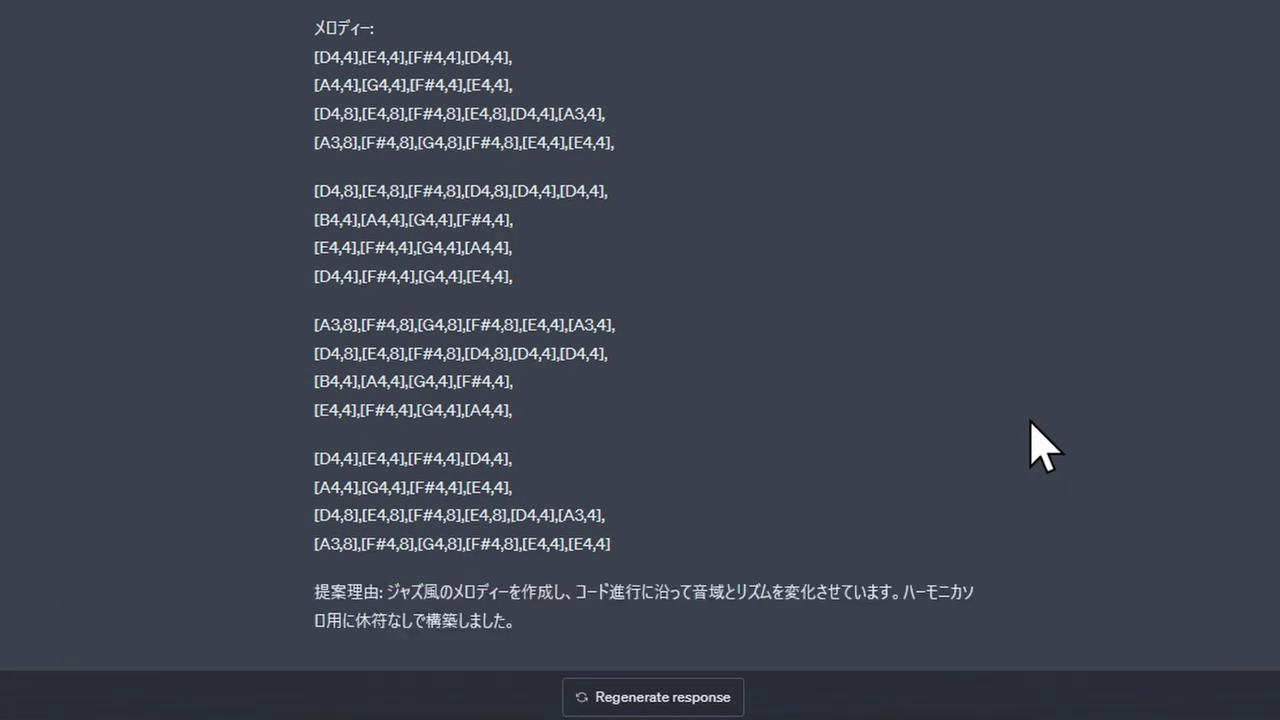
Select the melody note codes from [D4,4] through the final [E4,4] in the reply.
left_click_drag(612, 545, 277, 323)
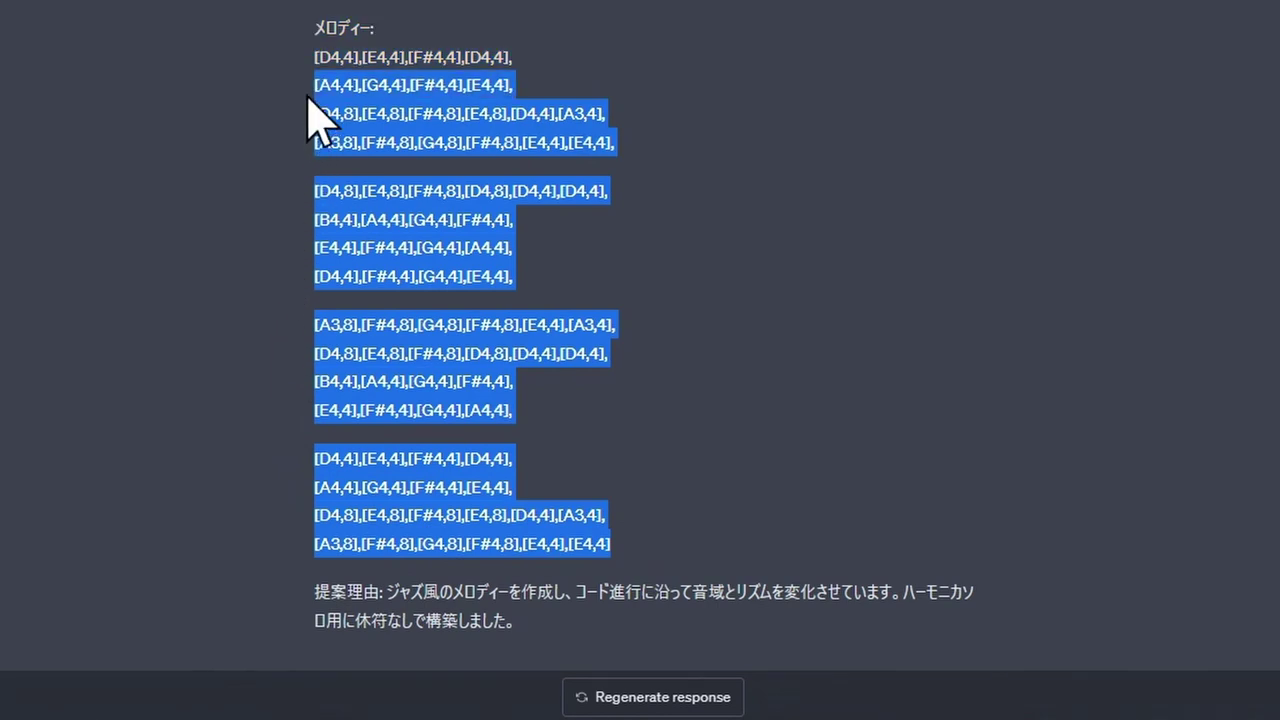
left_click_drag(277, 323, 308, 85)
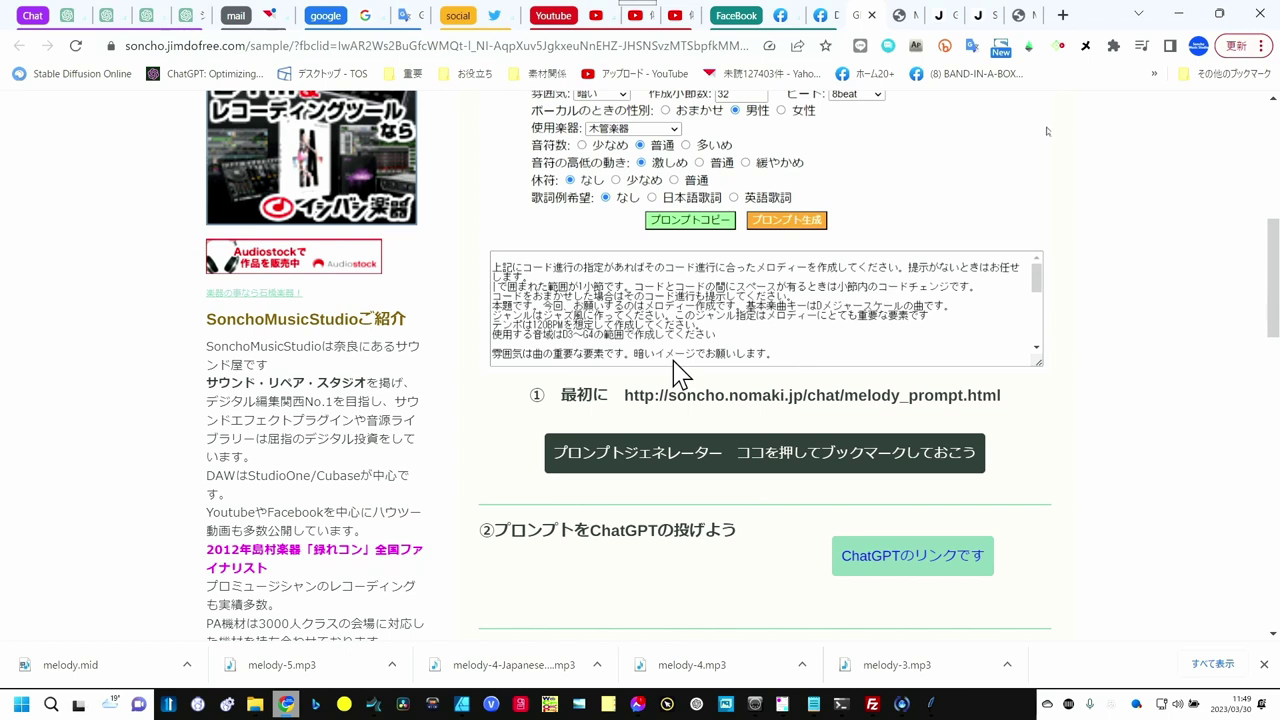
Scroll down to the GPT Melody Player section and open its tool page.
scroll(673, 375, "down", 1)
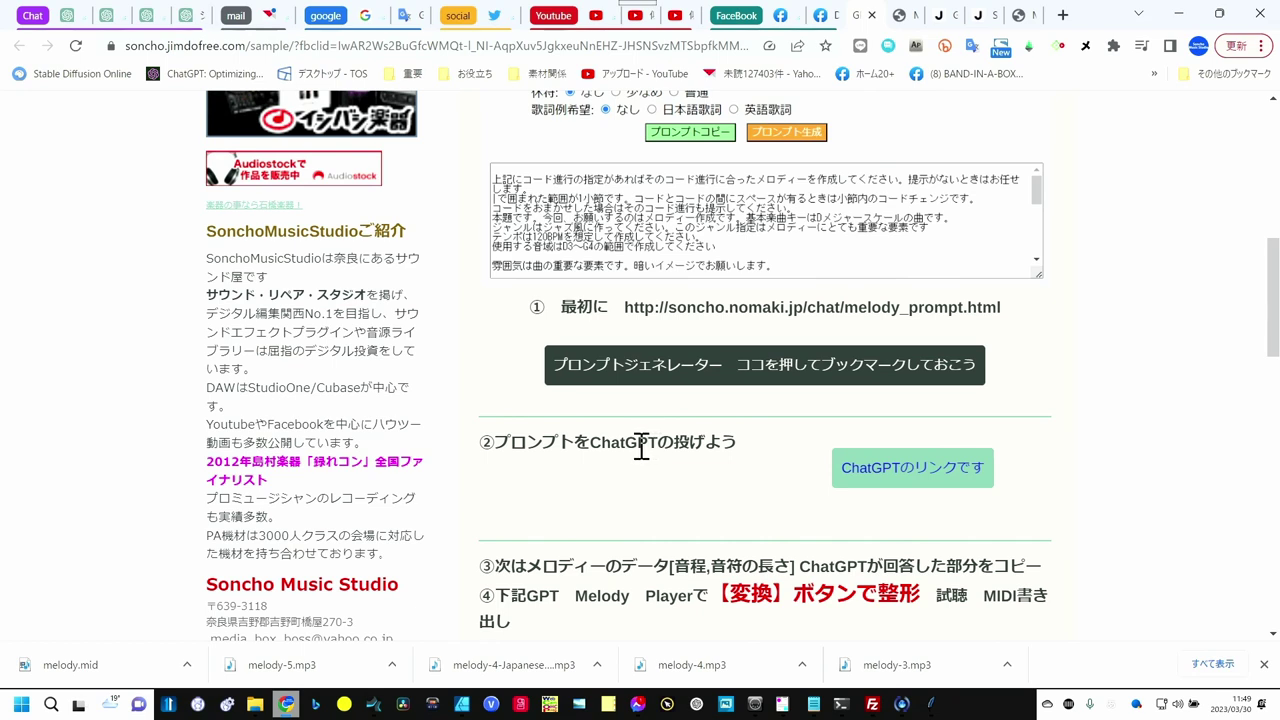
scroll(641, 450, "down", 1)
scroll(640, 457, "down", 2)
scroll(630, 445, "down", 1)
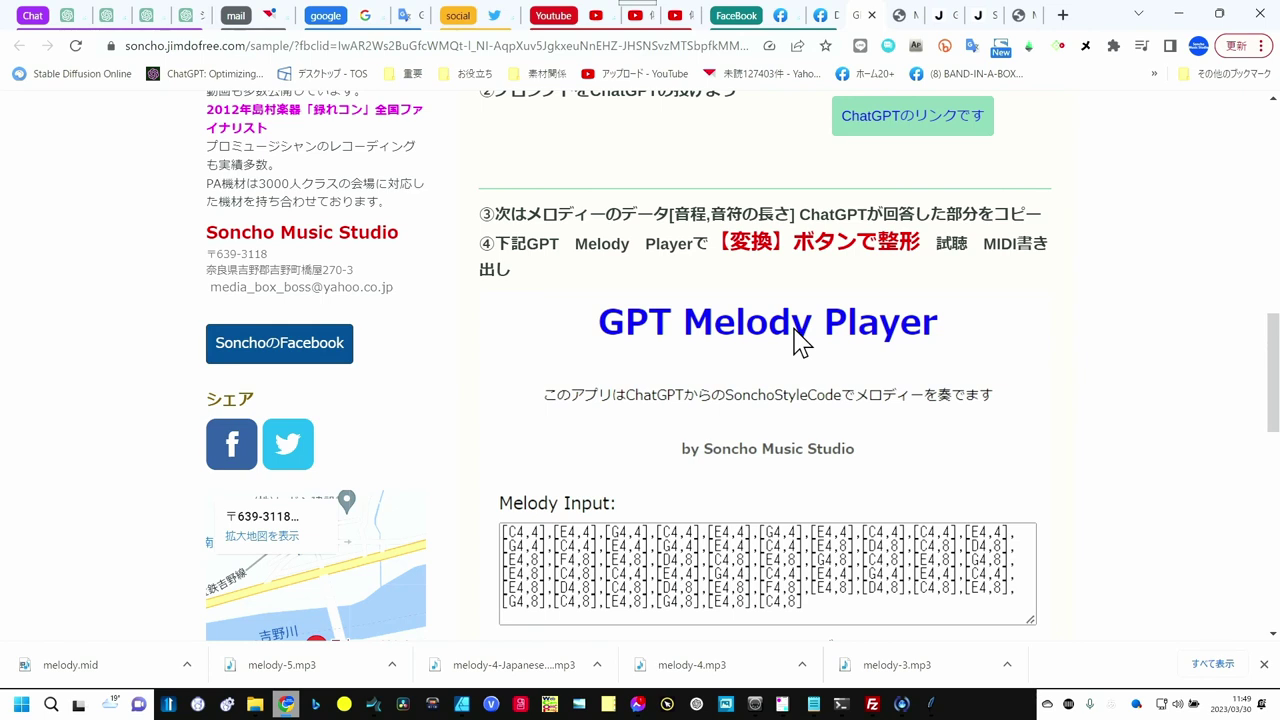
scroll(800, 340, "down", 2)
scroll(800, 340, "down", 1)
scroll(800, 340, "down", 3)
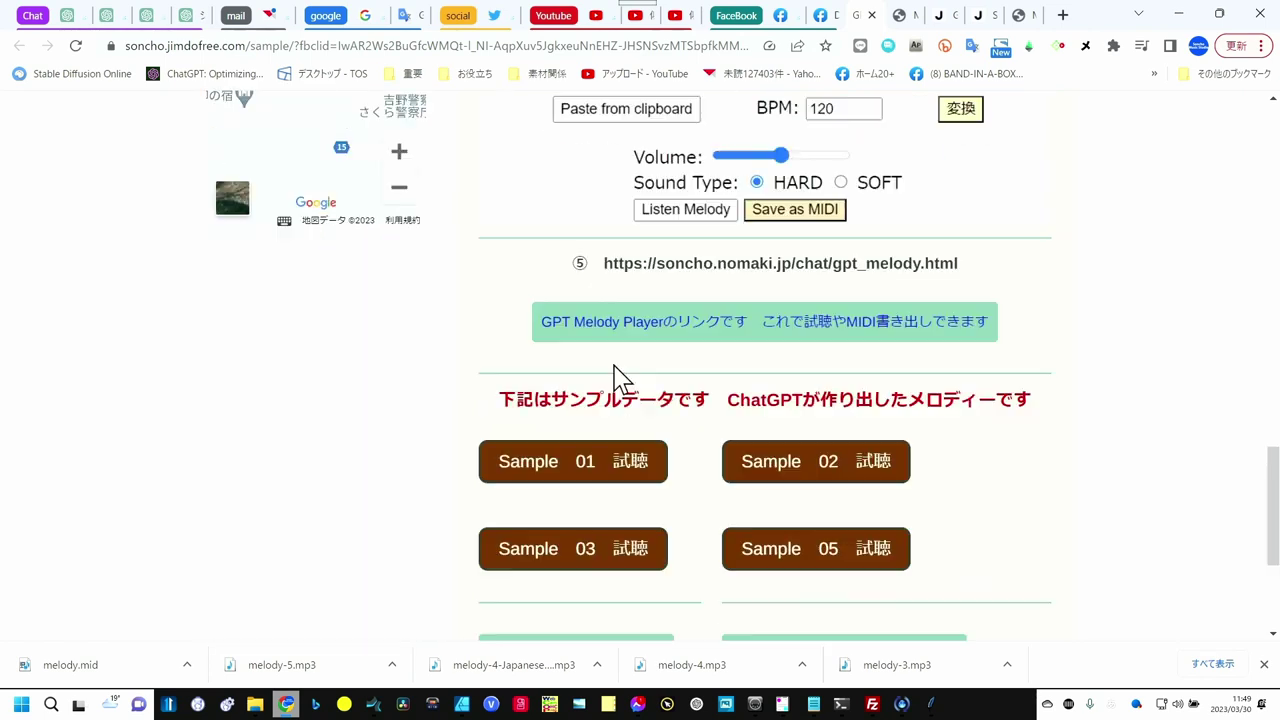
left_click(763, 338)
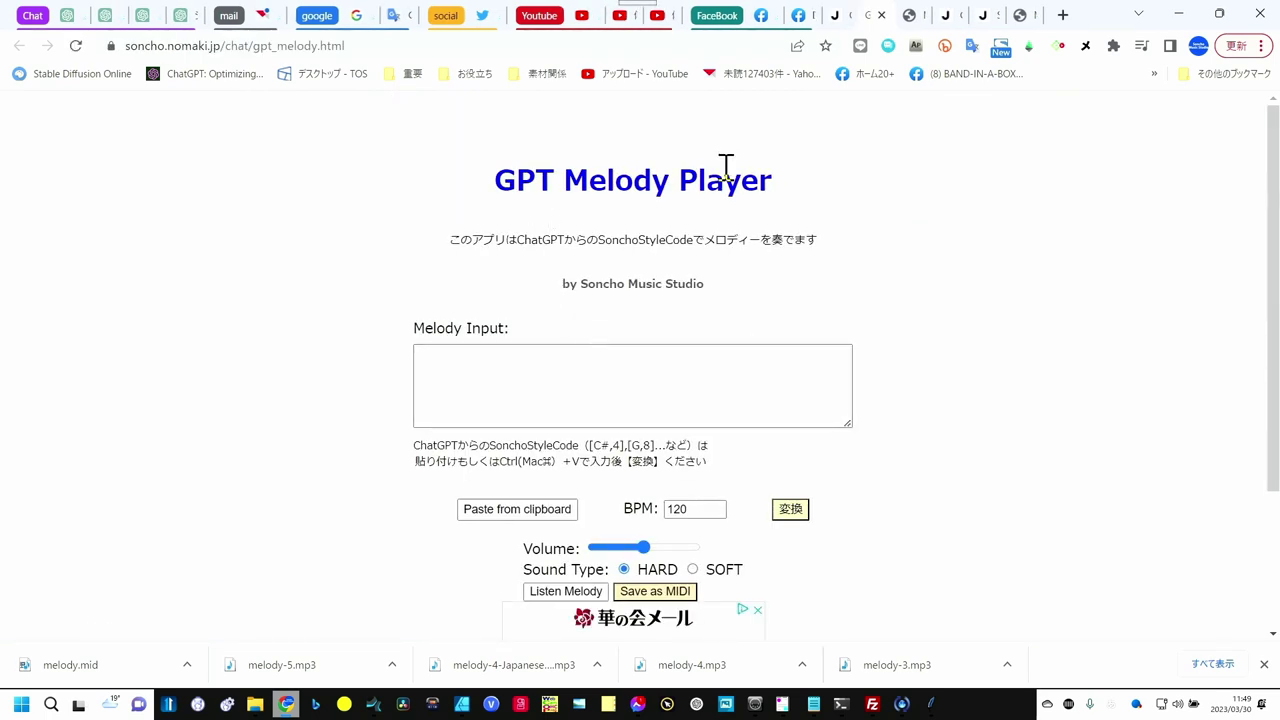
Paste the GPT-4 note codes ([D4,4],[E4,4],[F#4,4]…) into Melody Input, convert to compact rows, and play them.
left_click(524, 365)
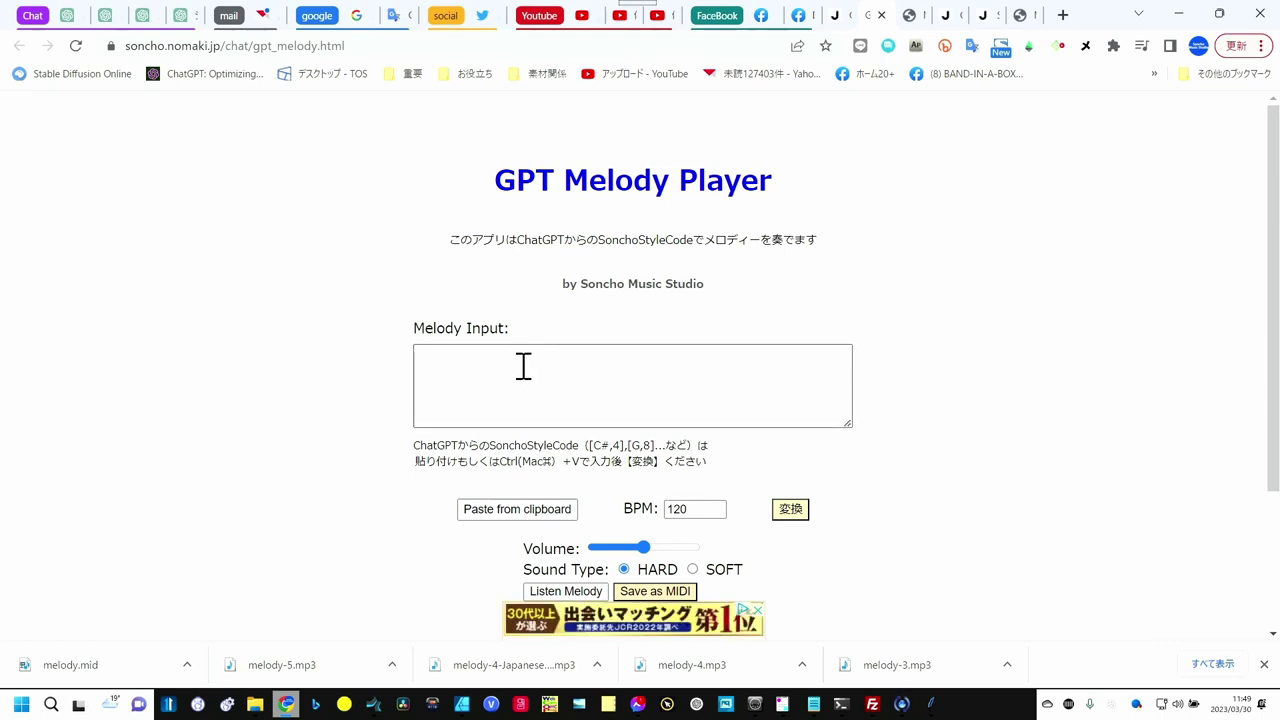
left_click(557, 518)
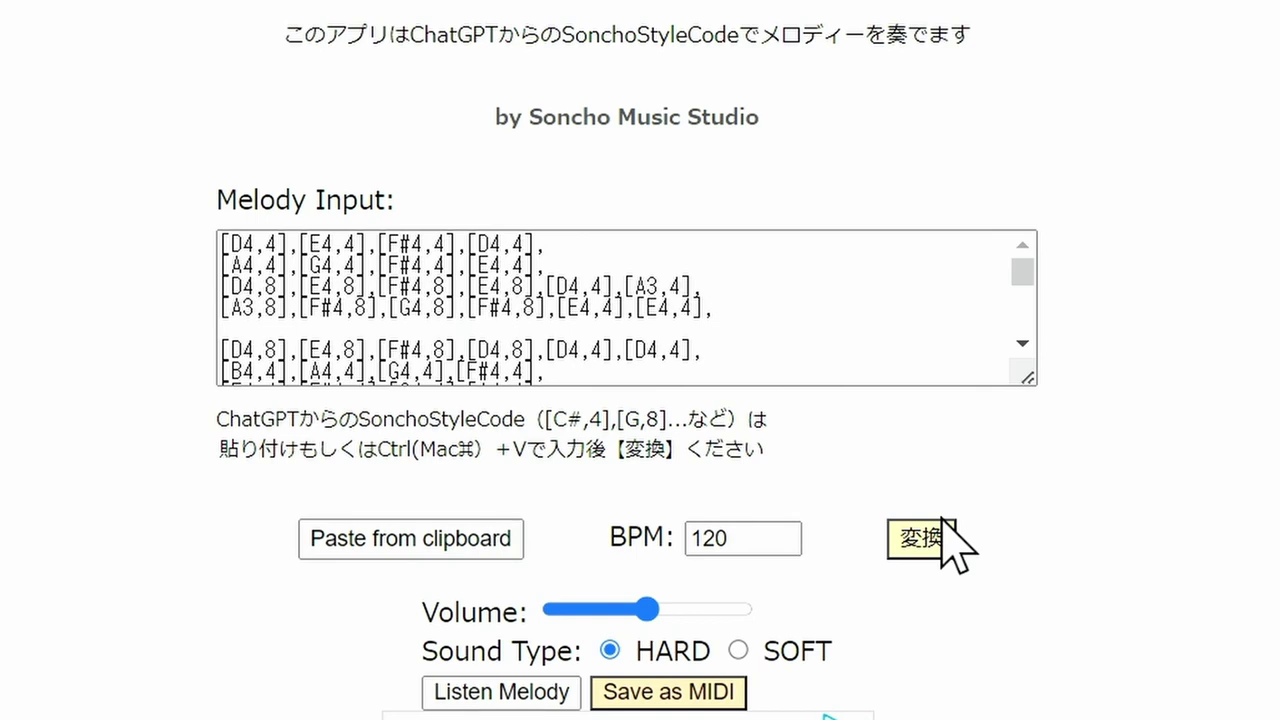
left_click(945, 526)
left_click(937, 530)
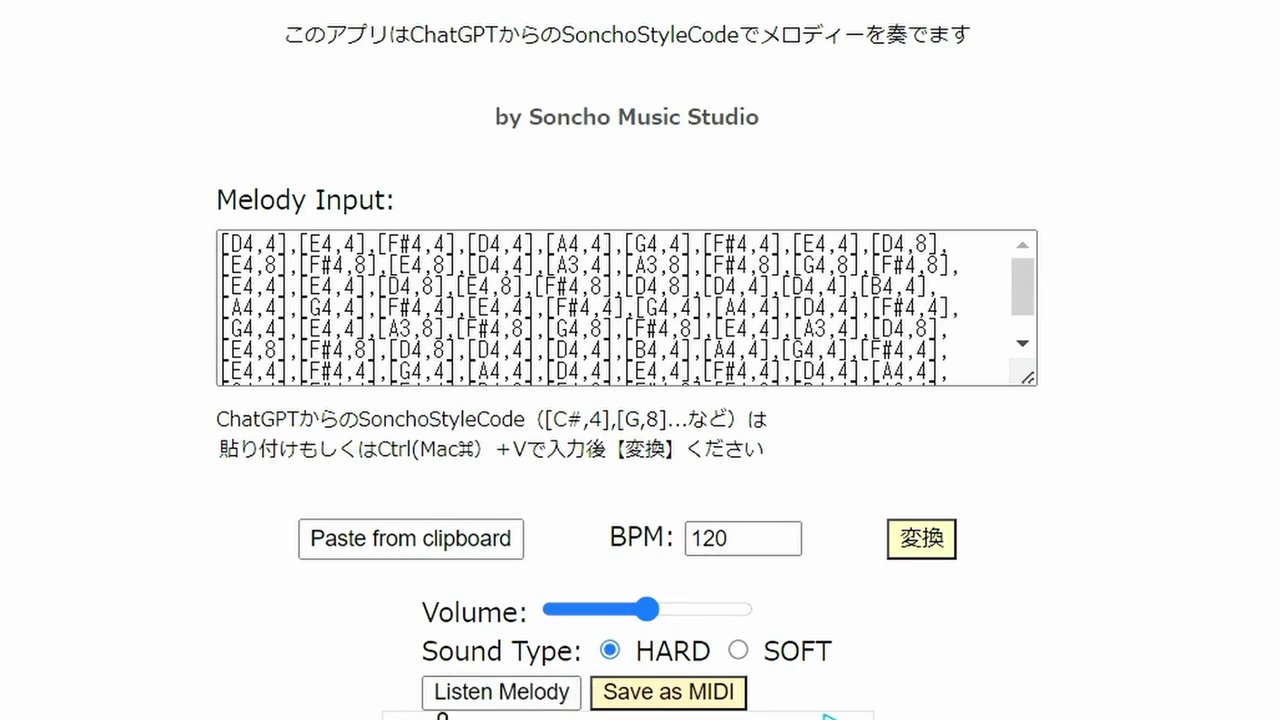
left_click(505, 695)
scroll(868, 685, "down", 2)
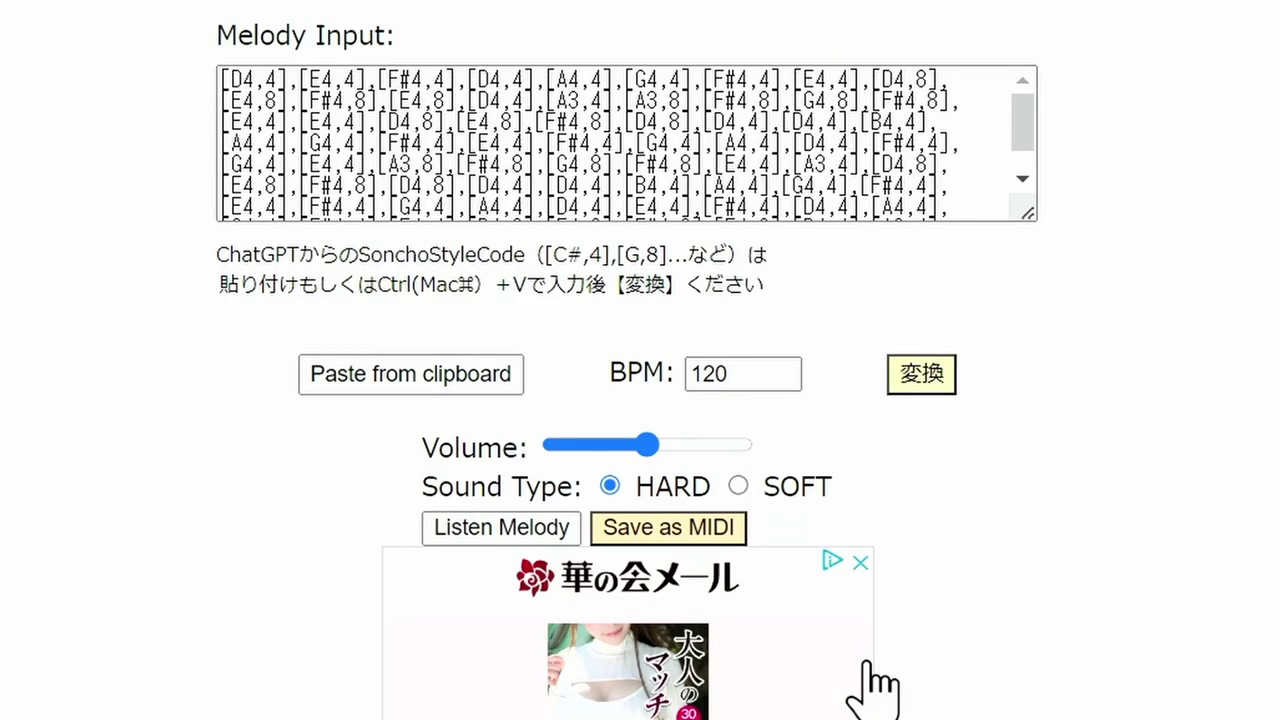
Export the melody with Save as MIDI as melody (6).mid in the sampleMIDI folder.
left_click(726, 525)
left_click(690, 524)
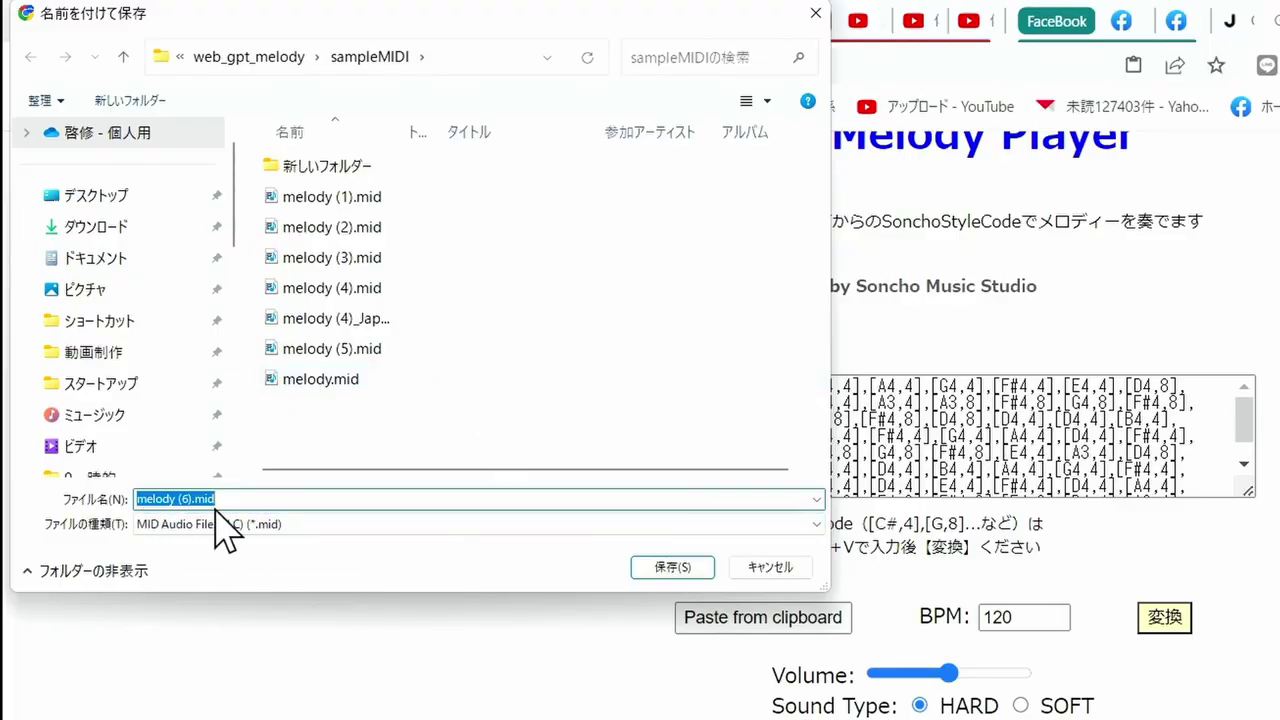
left_click(672, 567)
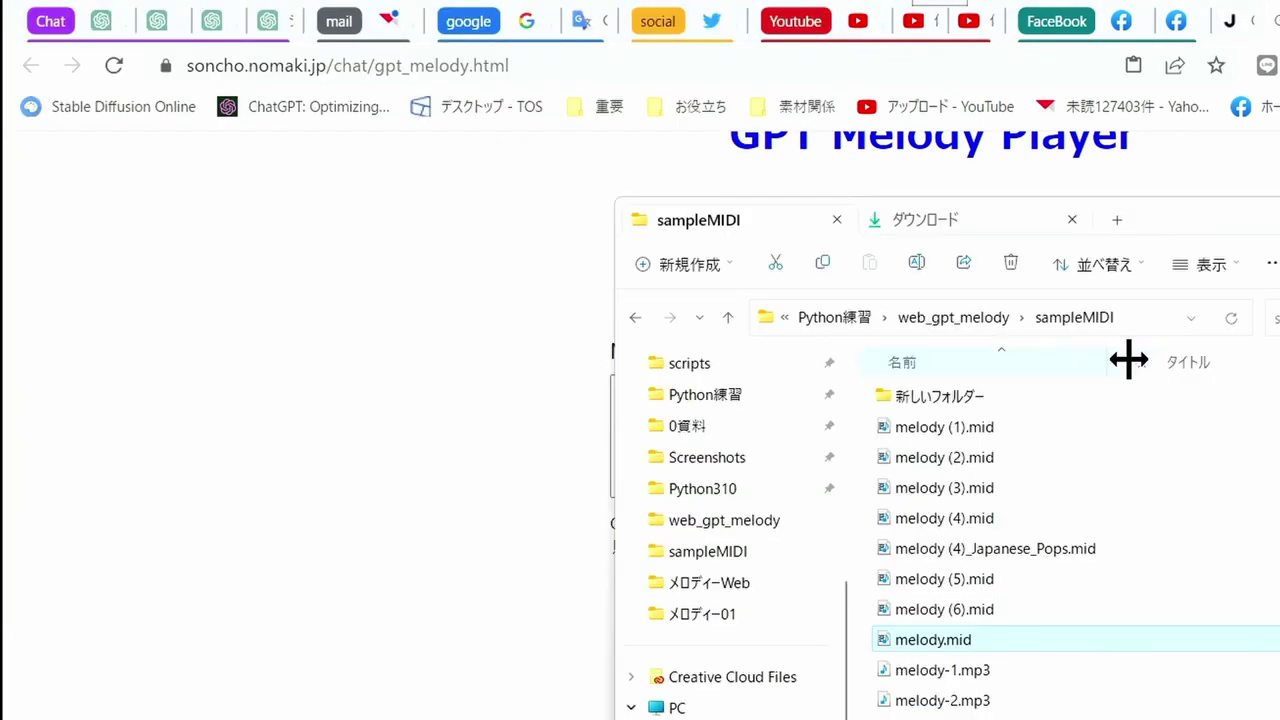
Preview melody (6).mid from the sampleMIDI folder, then pause the playback.
left_click(977, 606)
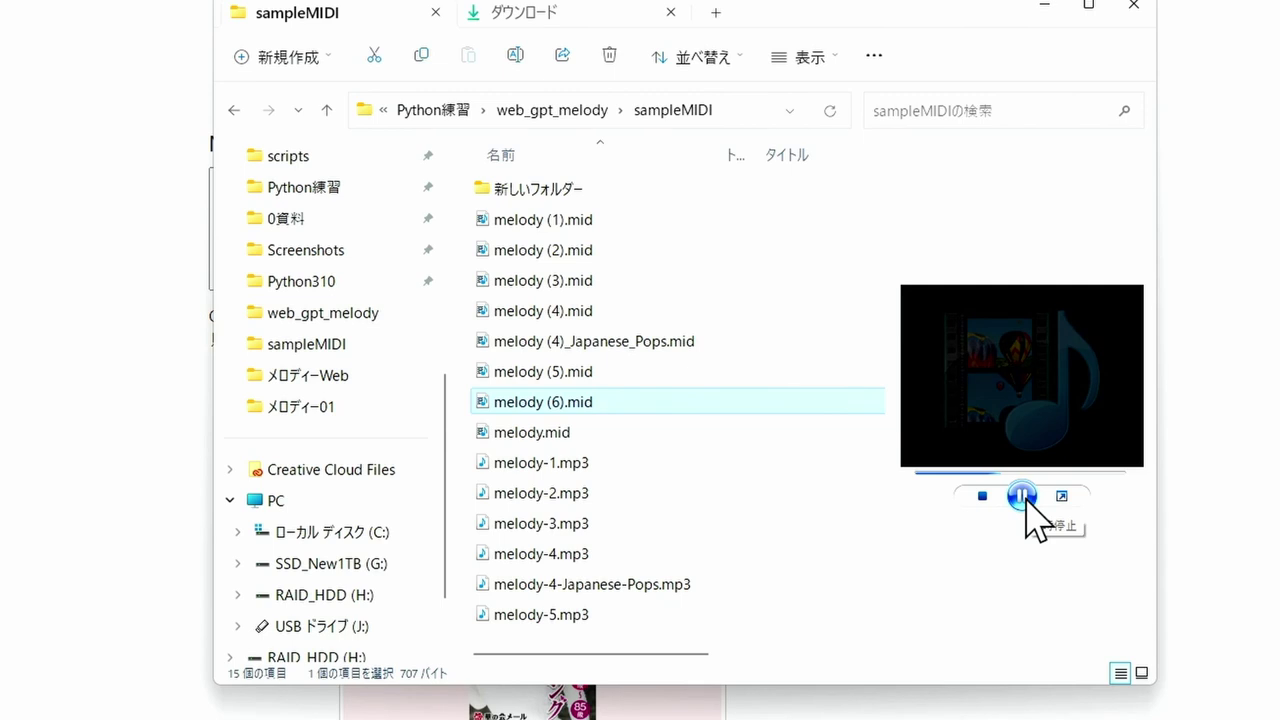
left_click(1024, 497)
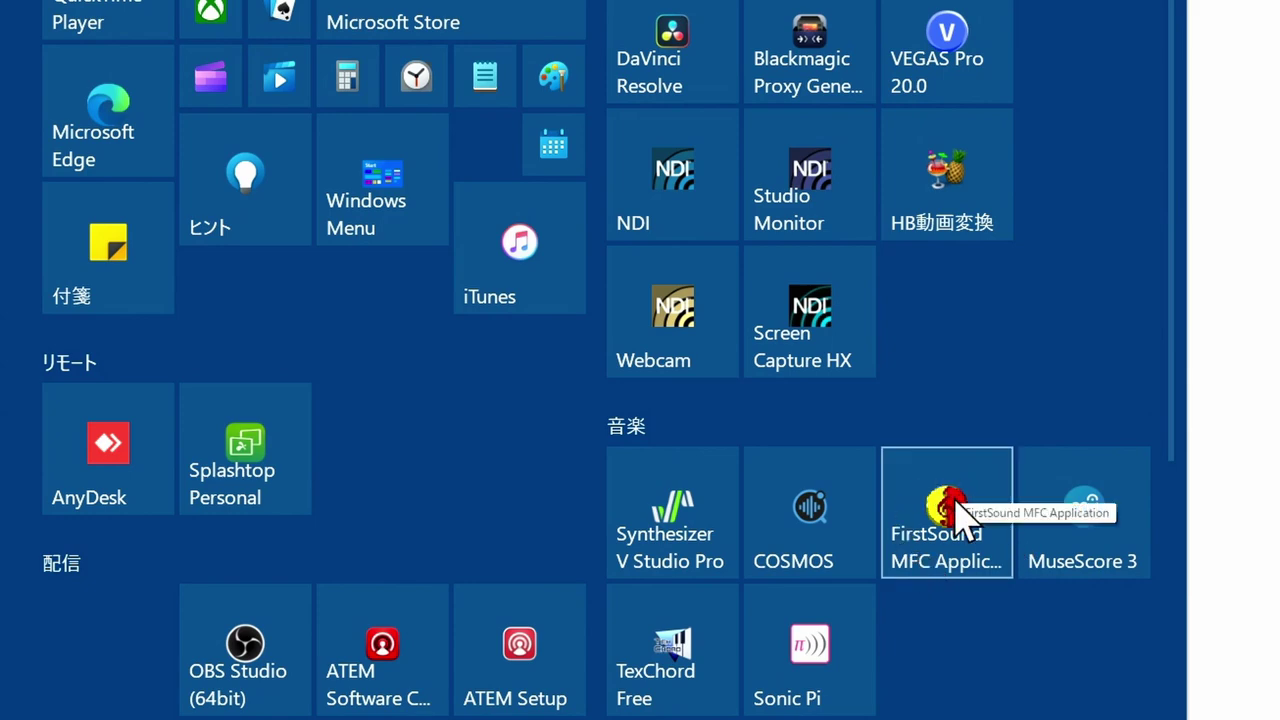
Launch FirstSong and start a new, empty song.
left_click(947, 492)
left_click(490, 495)
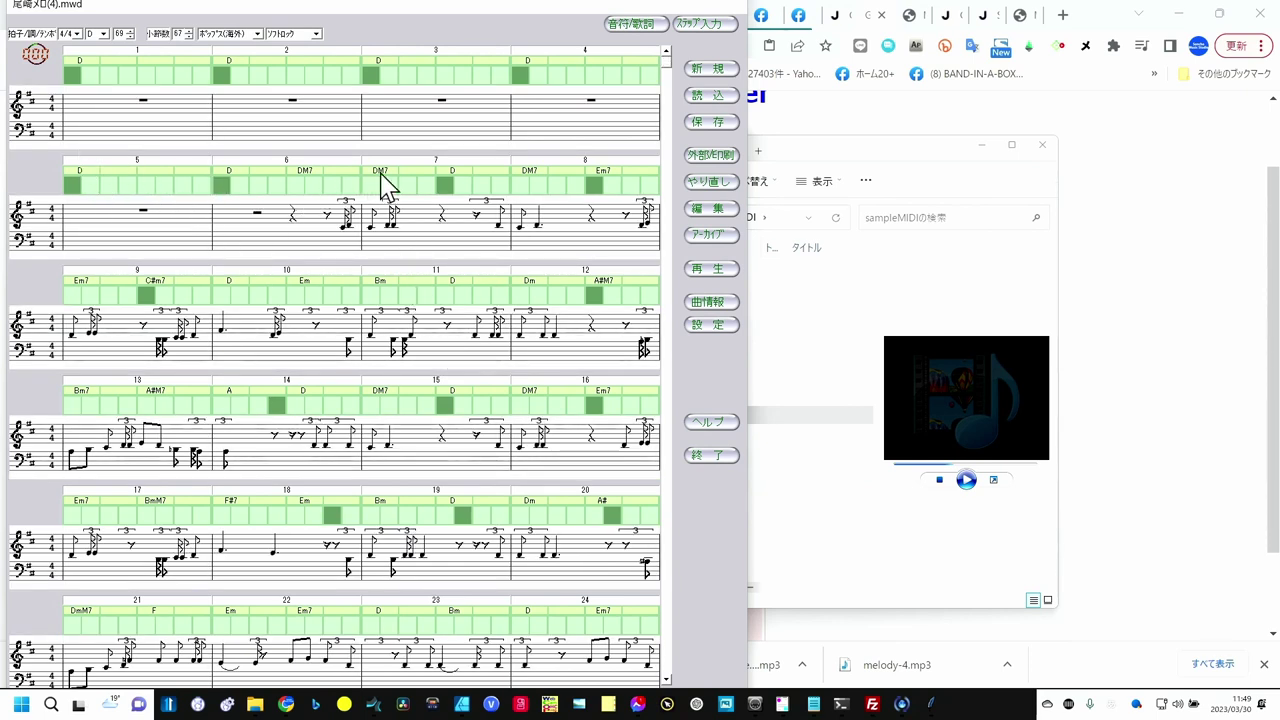
left_click(722, 72)
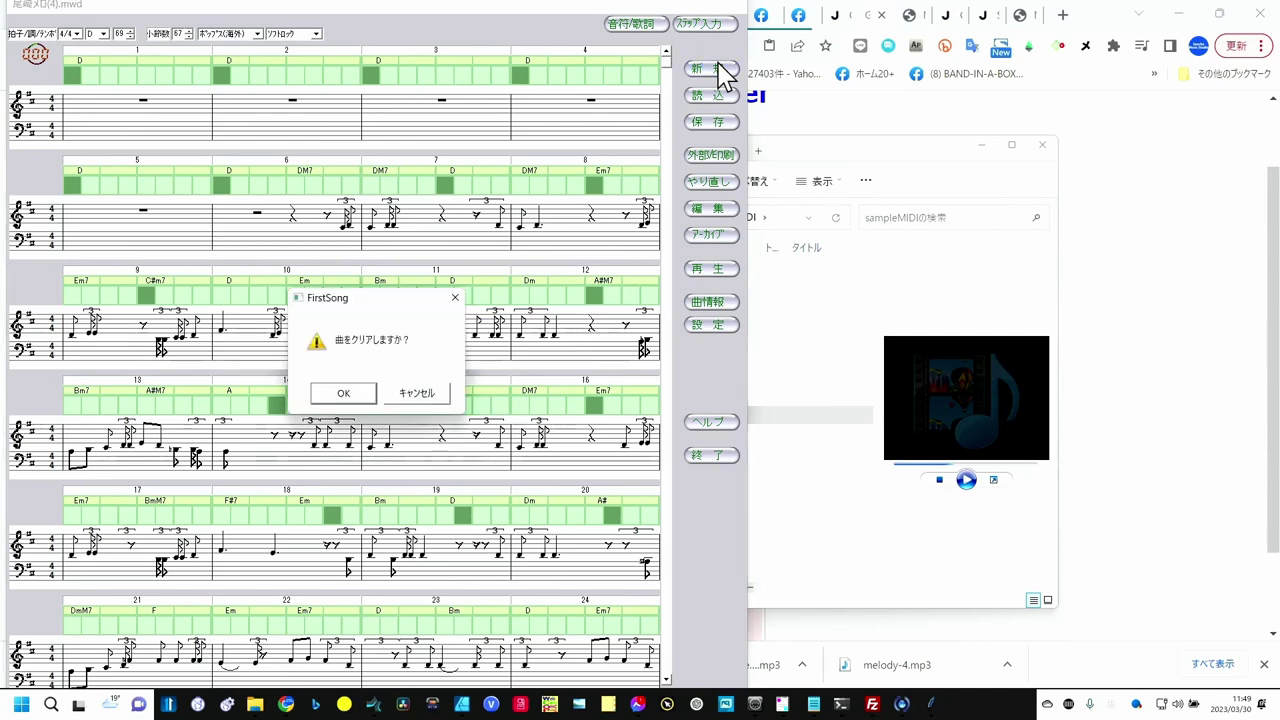
left_click(364, 395)
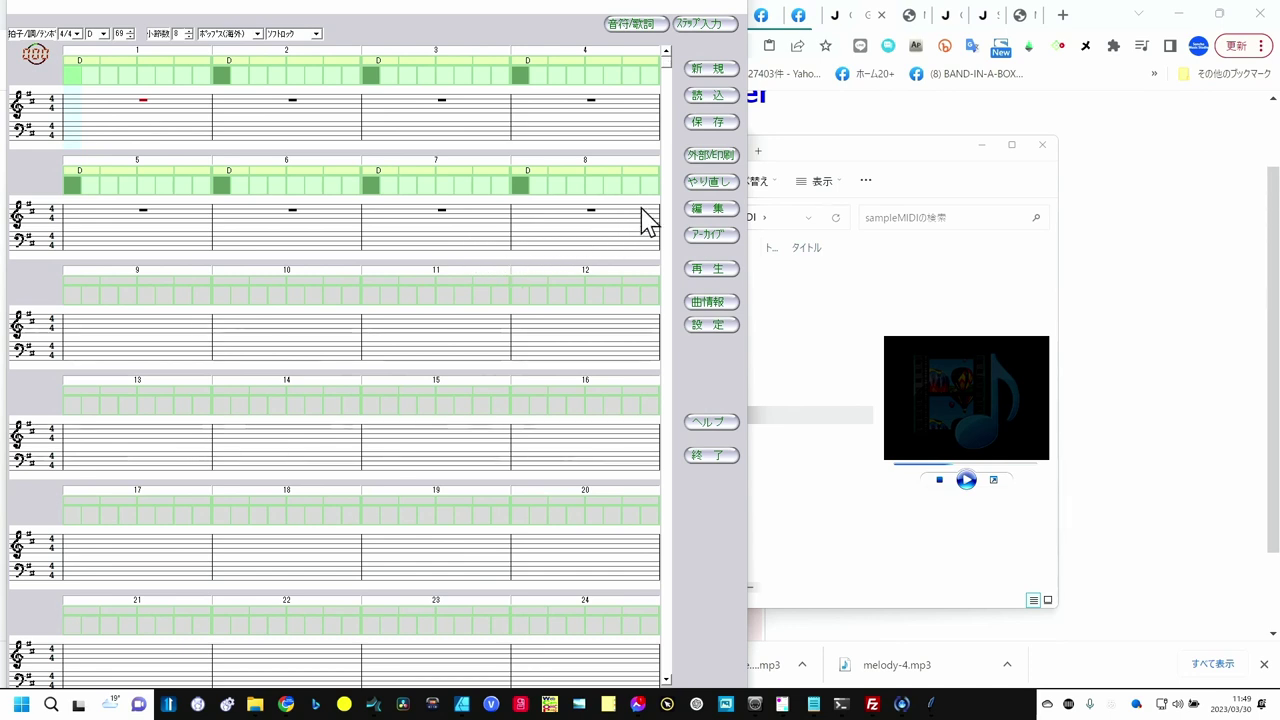
Import melody (6).mid as a MIDI file into the score.
left_click(703, 160)
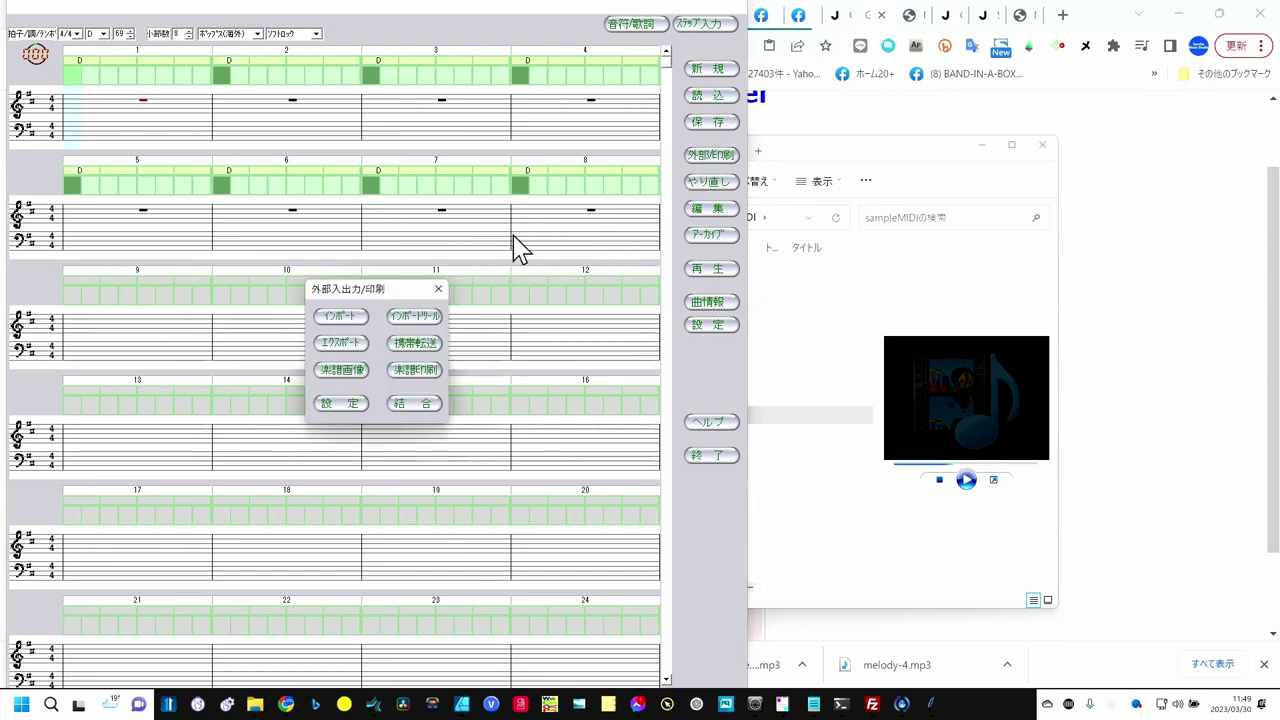
left_click(342, 316)
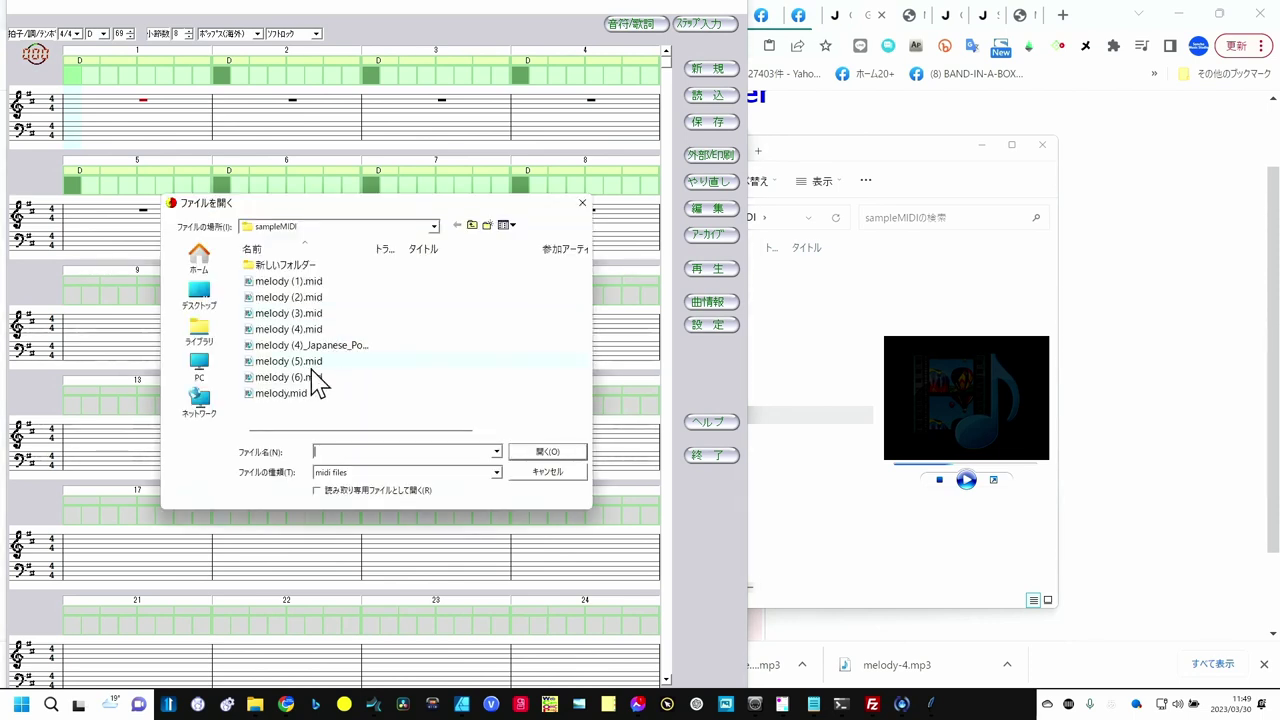
left_click(316, 379)
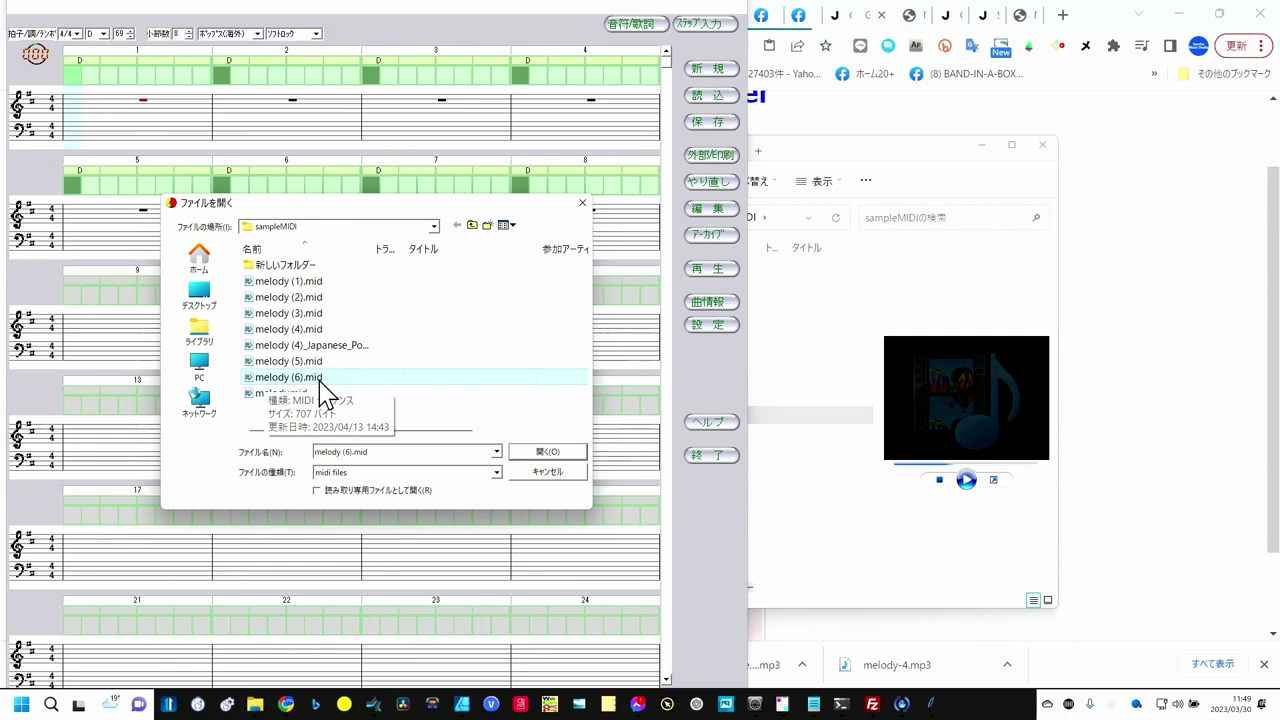
left_click(513, 452)
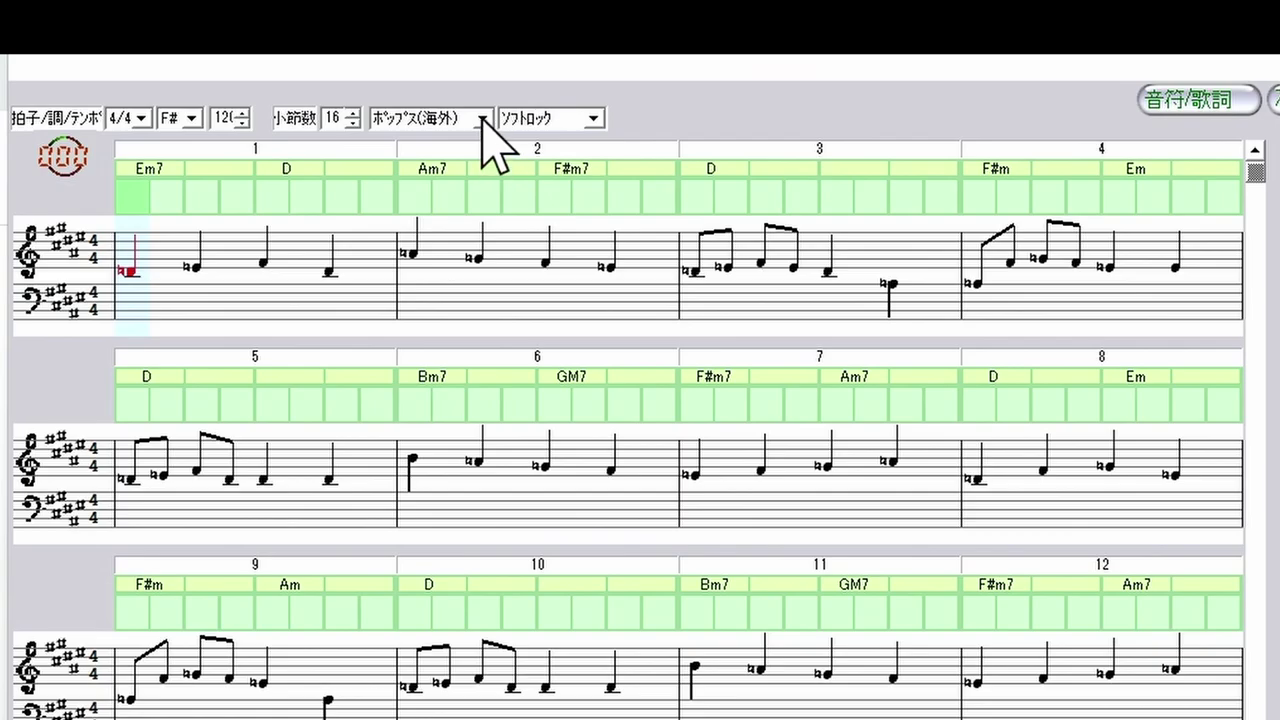
Change the accompaniment style to ポップス(日本) with the JPOPデュオ sub-style.
left_click(258, 33)
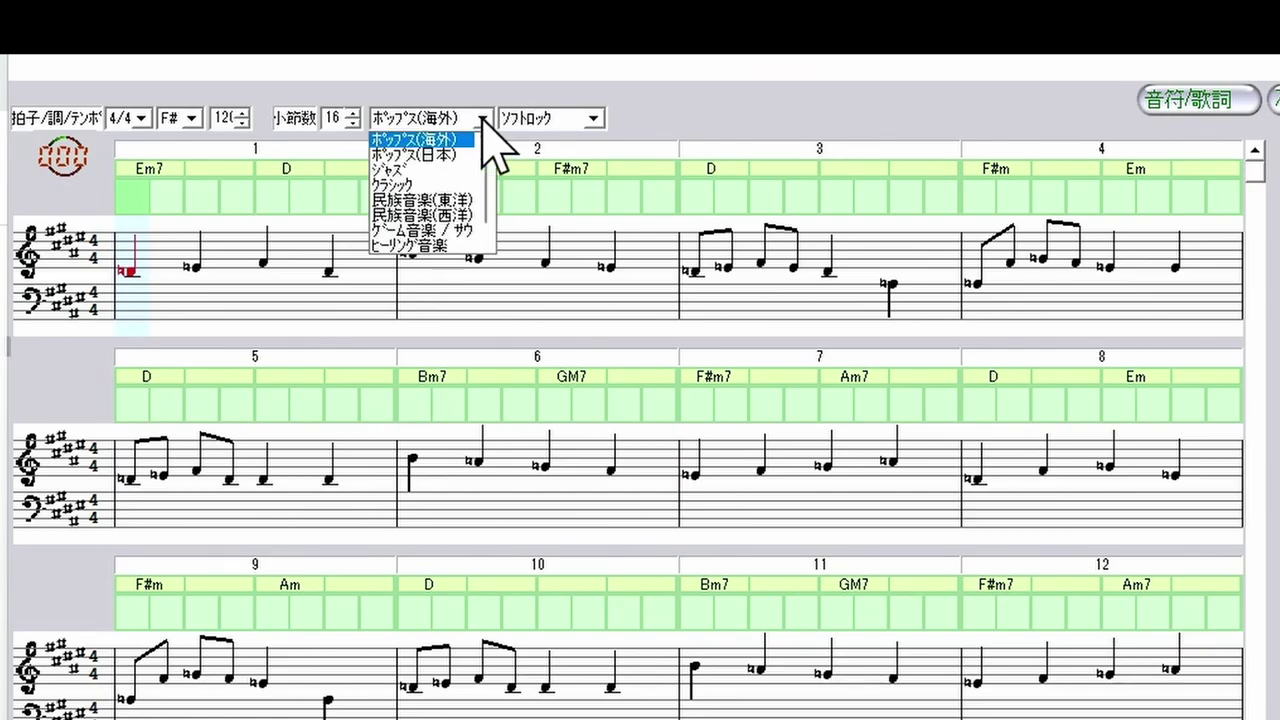
left_click(427, 155)
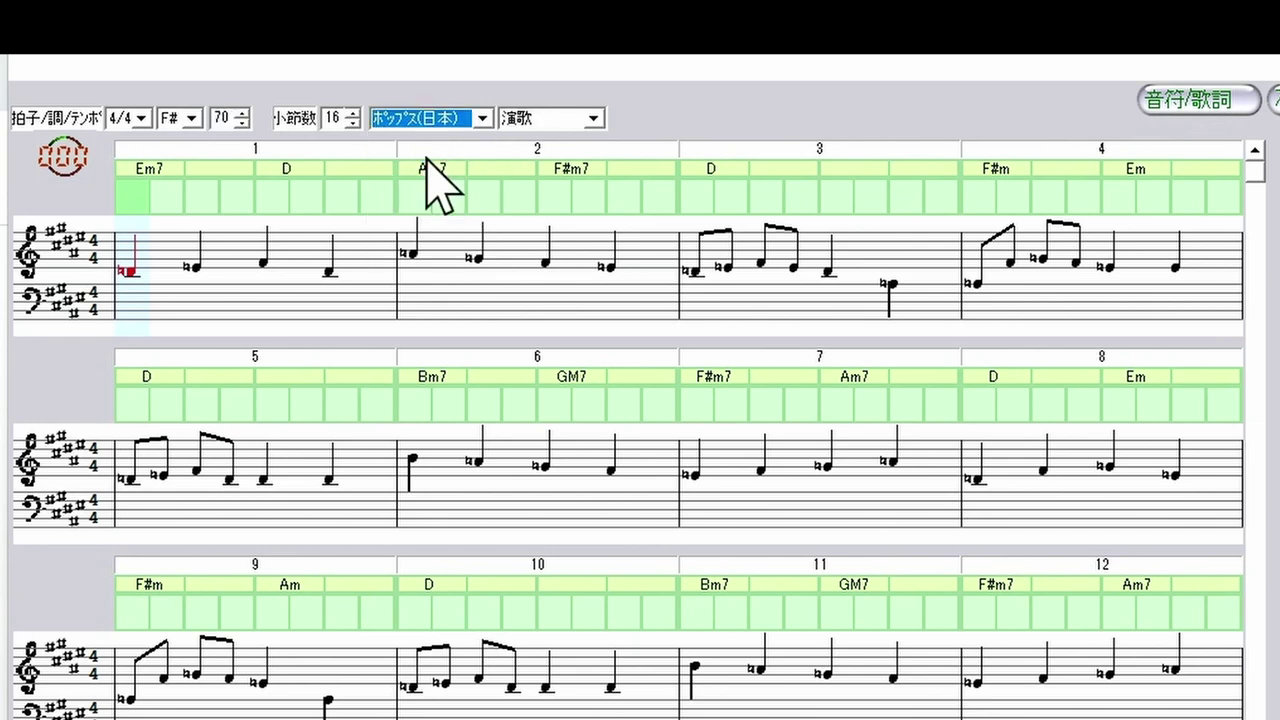
left_click(588, 122)
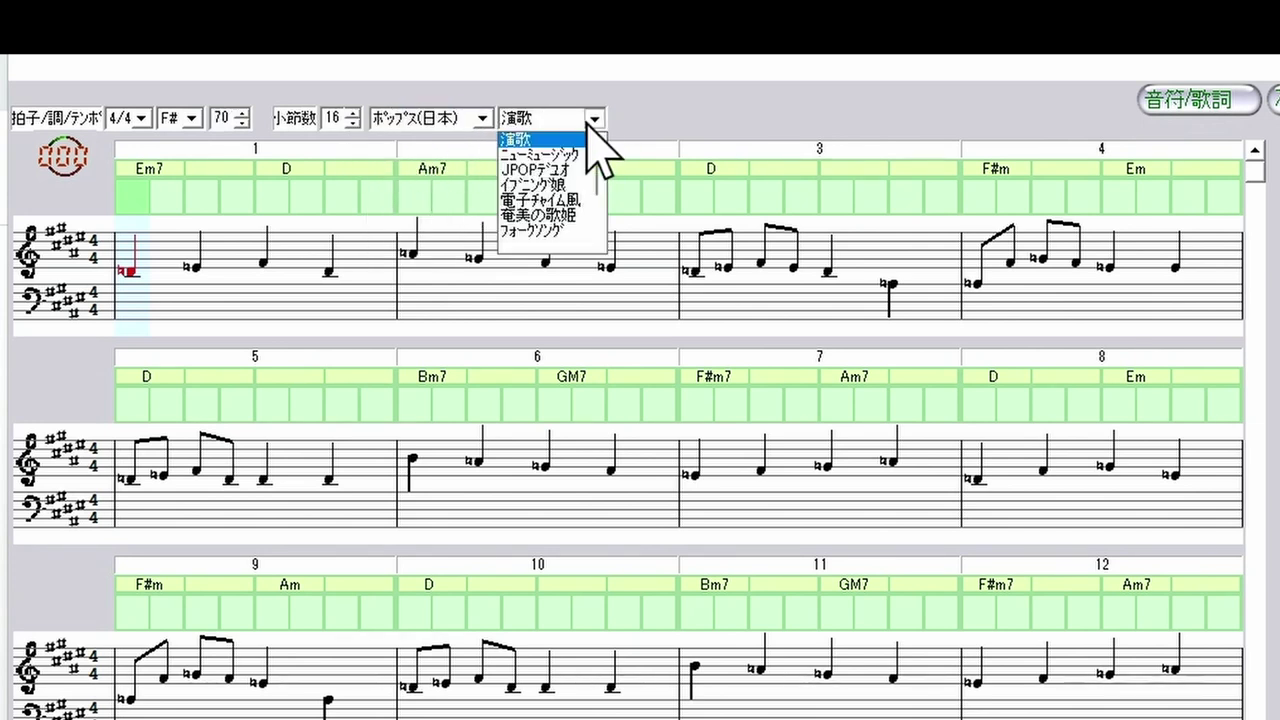
left_click(540, 170)
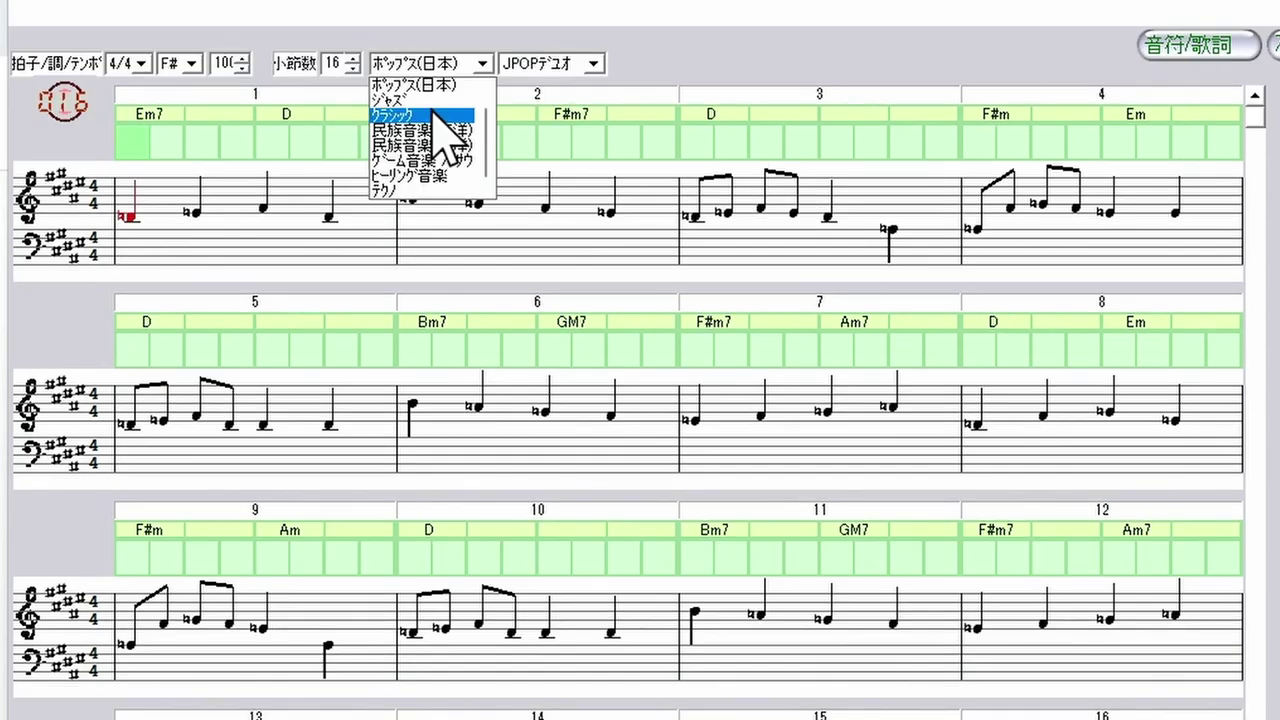
Switch the arrangement to the ジャズ style and play it back.
left_click(433, 106)
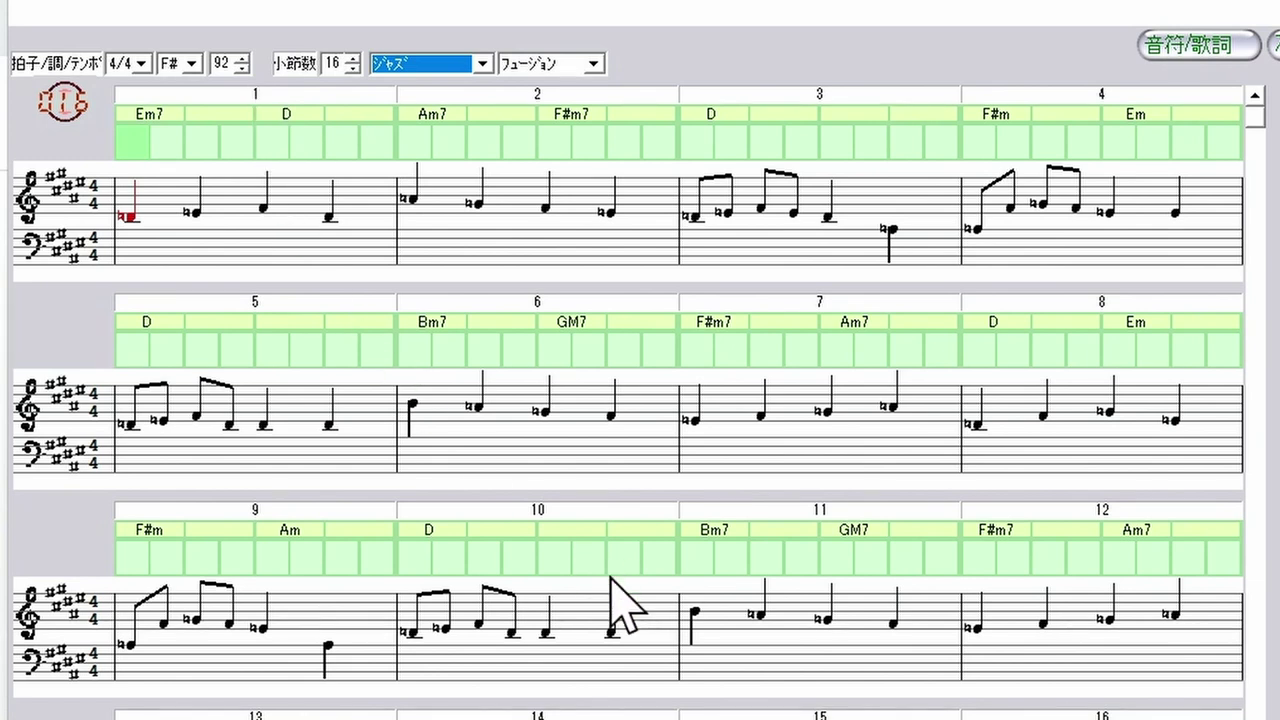
key("space")
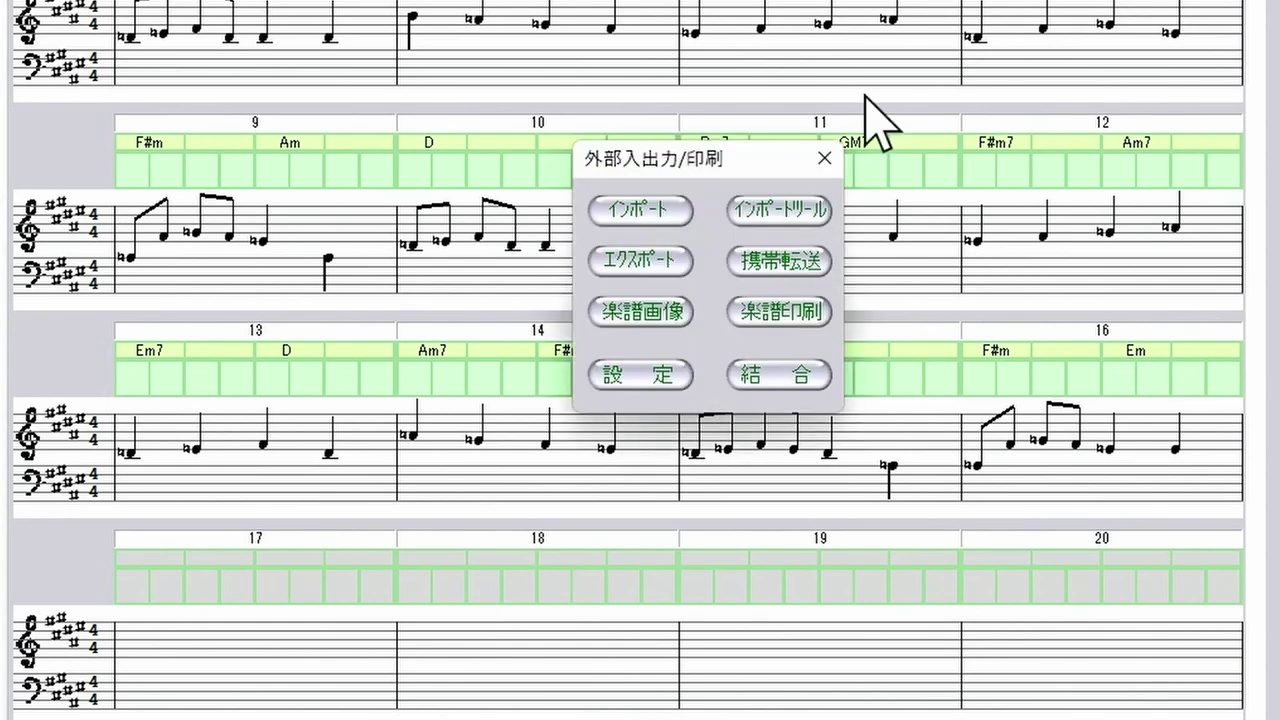
Export the jazz arrangement as CH1_Fusion.mid into the MIDITEMP folder.
left_click(646, 262)
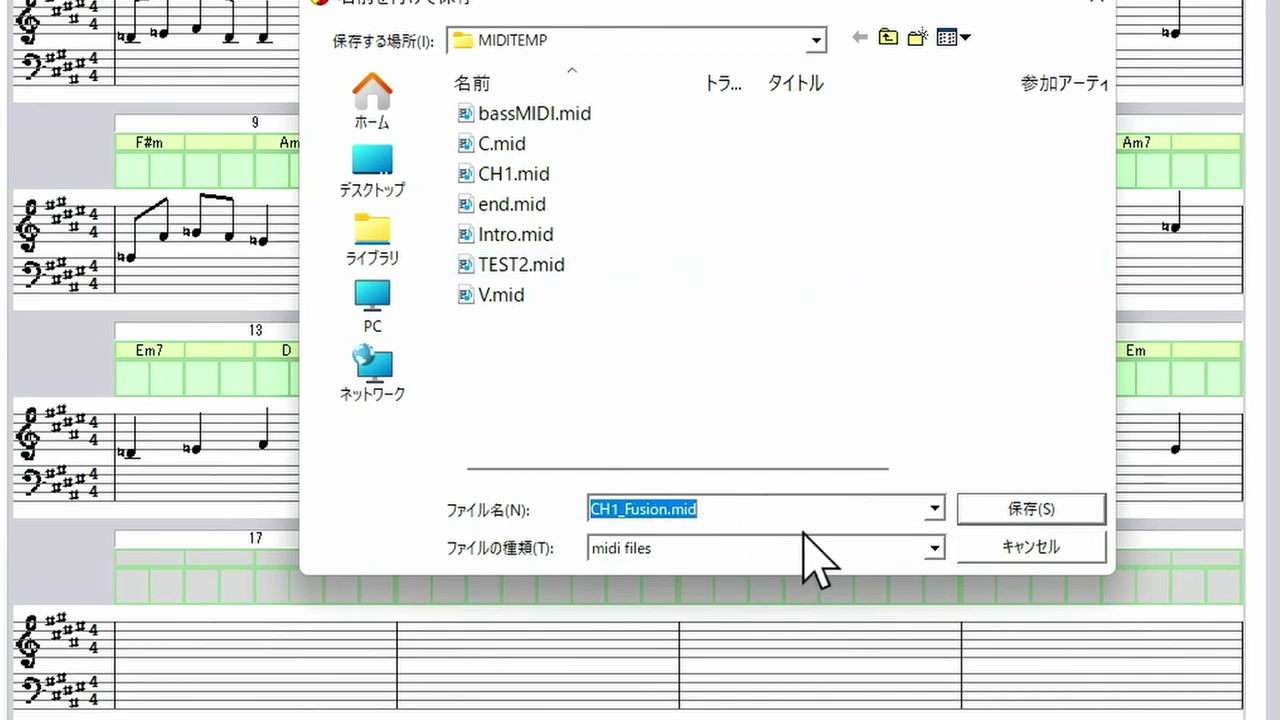
left_click(980, 508)
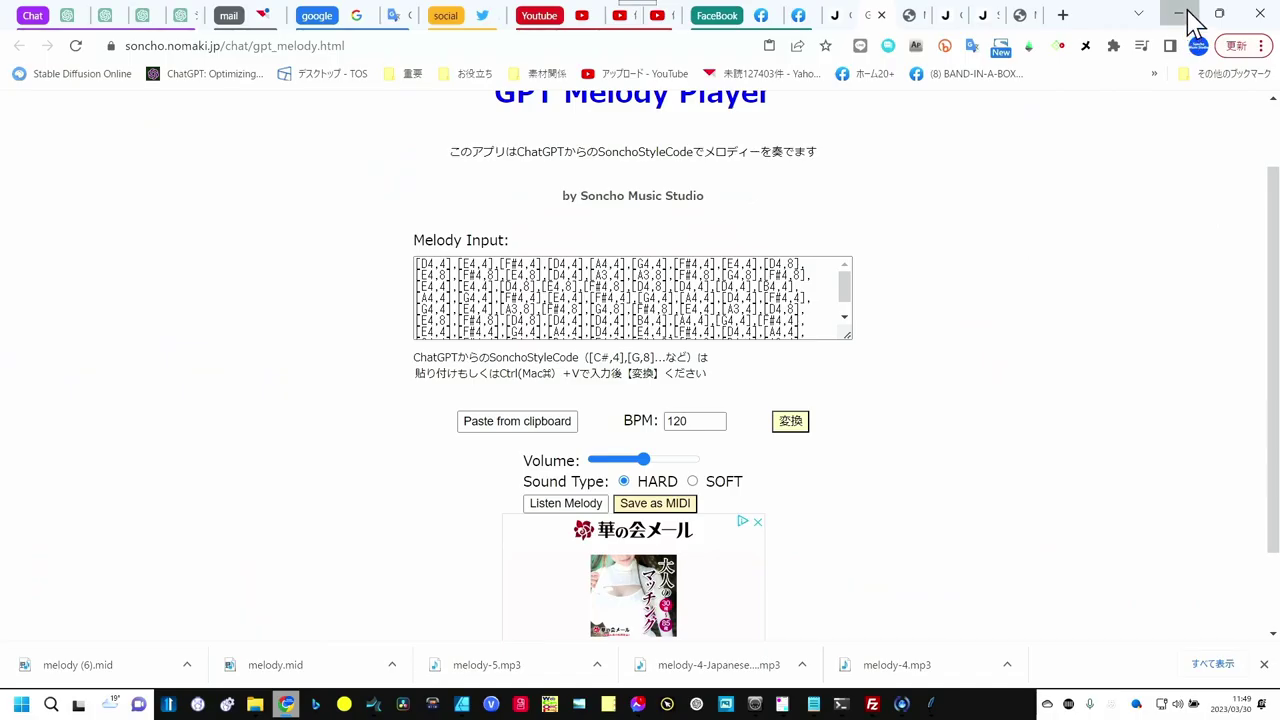
left_click(1180, 16)
Open Desktop > MIDITEMP > CH1_Fusion.mid in Studio One and load its General MIDI sounds.
left_click(1121, 40)
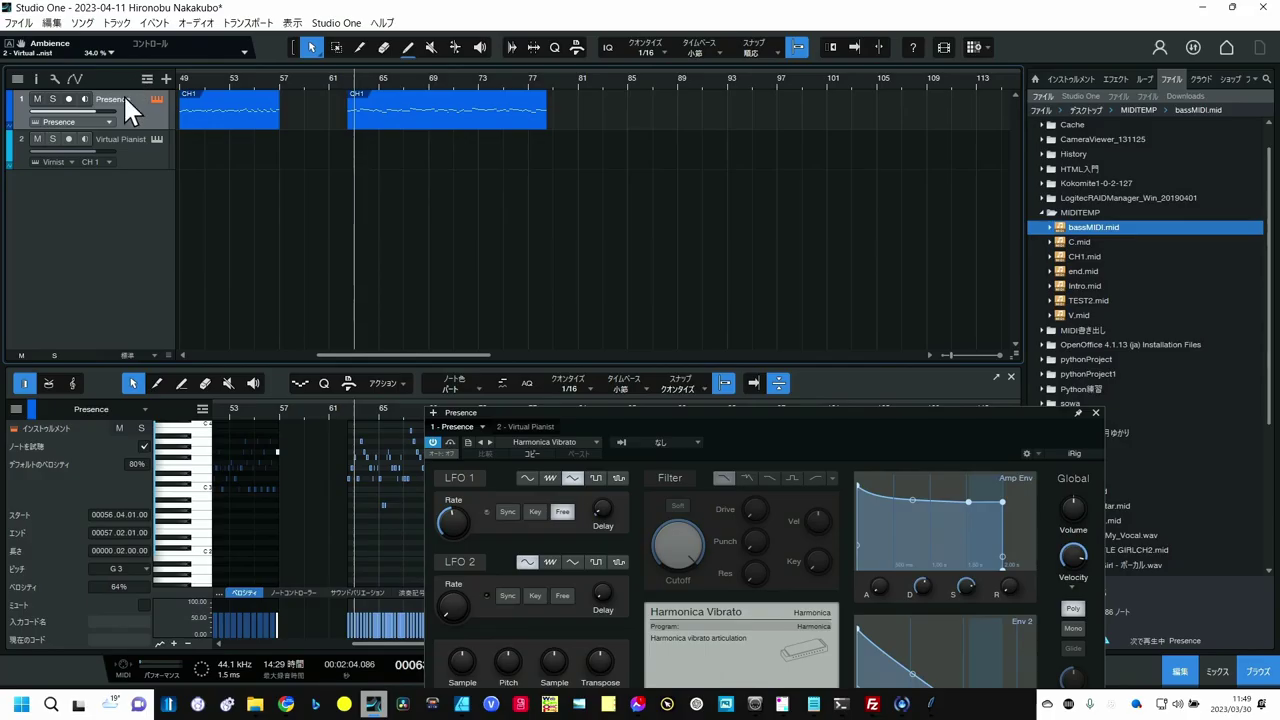
left_click(22, 22)
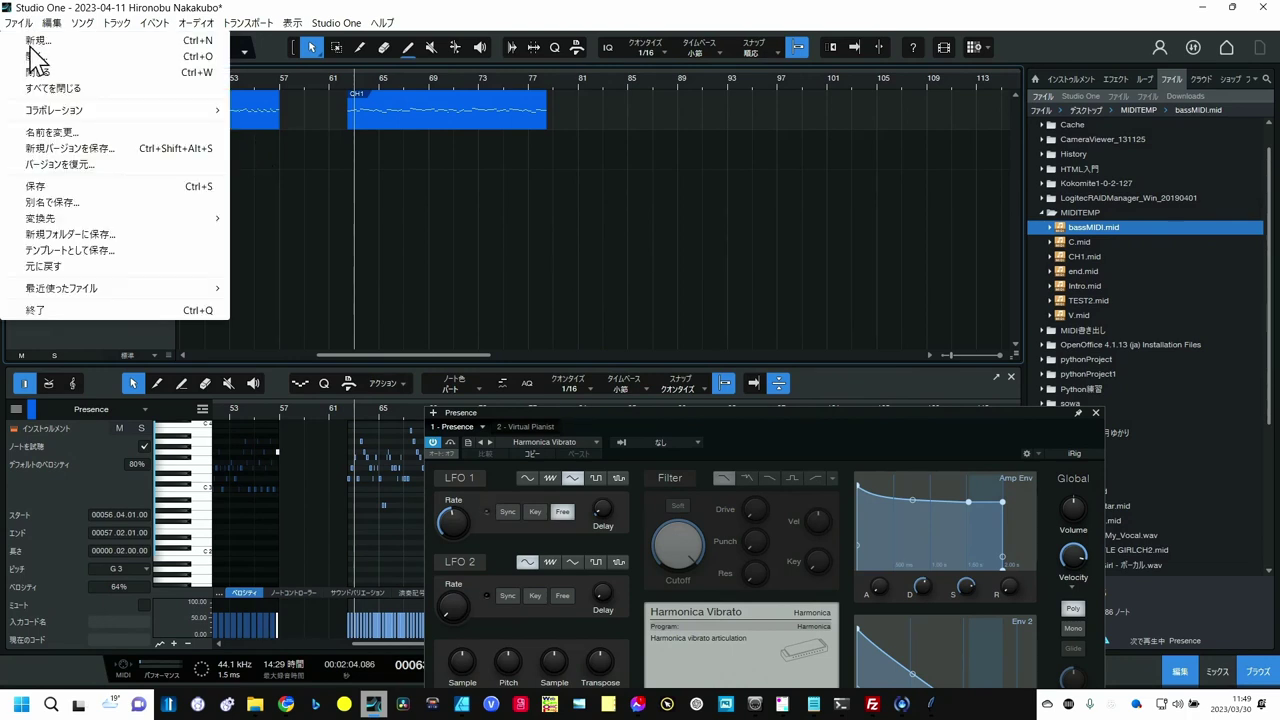
left_click(30, 55)
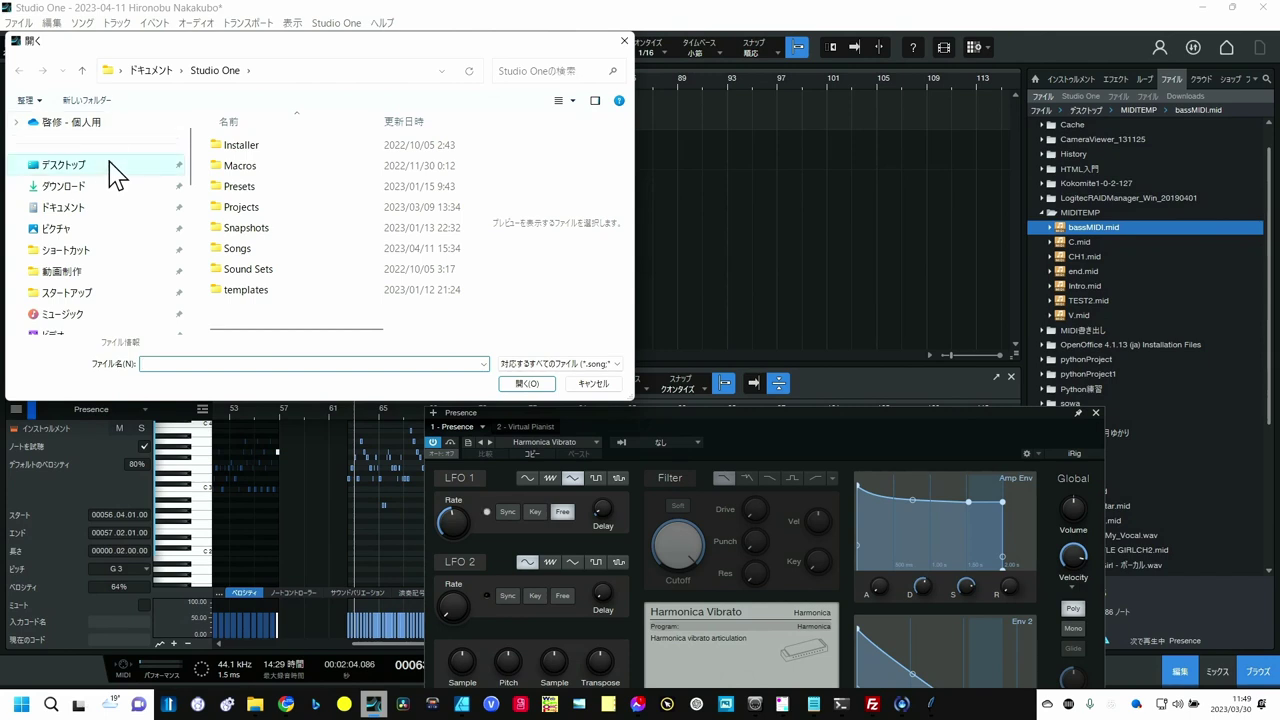
left_click(115, 170)
scroll(252, 176, "down", 2)
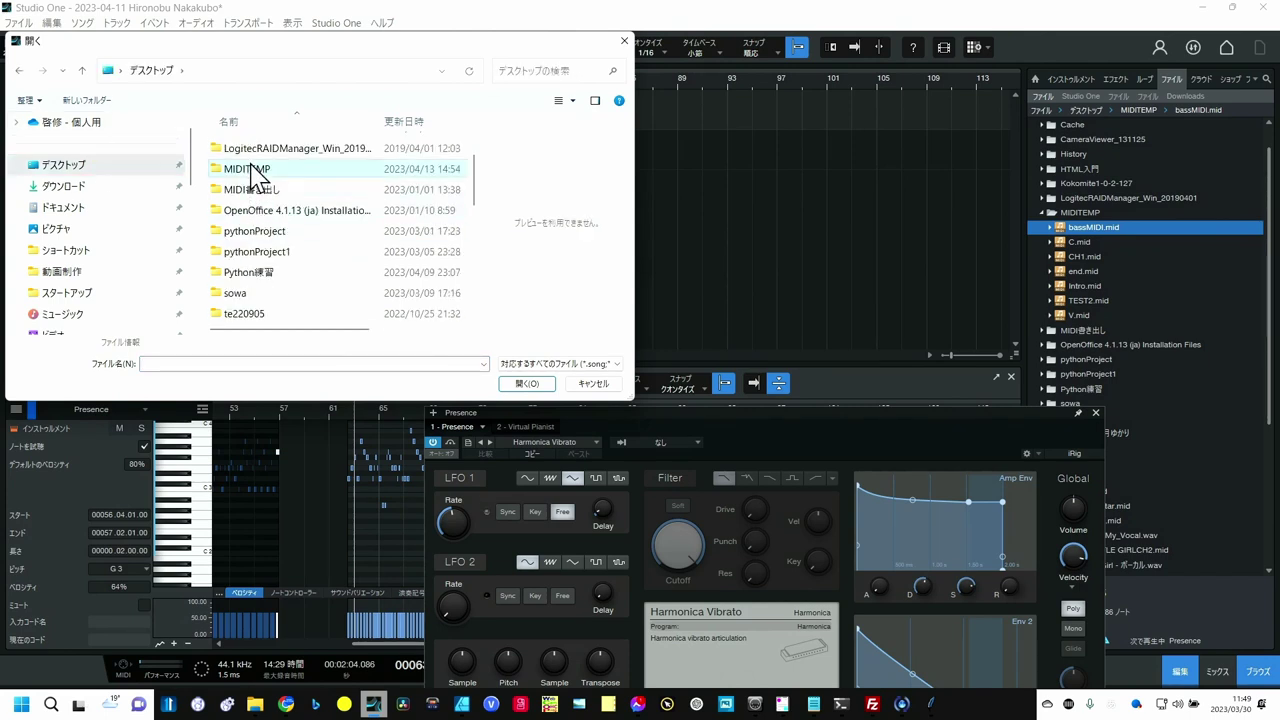
double_click(252, 172)
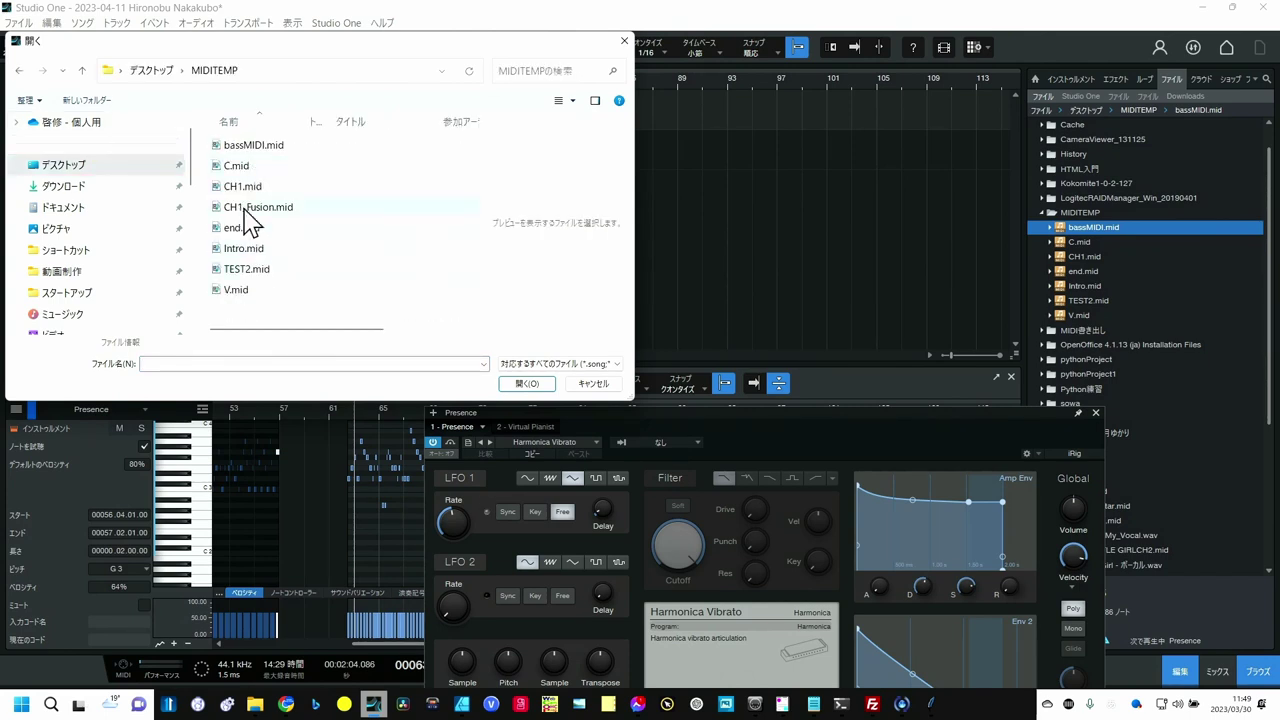
left_click(247, 210)
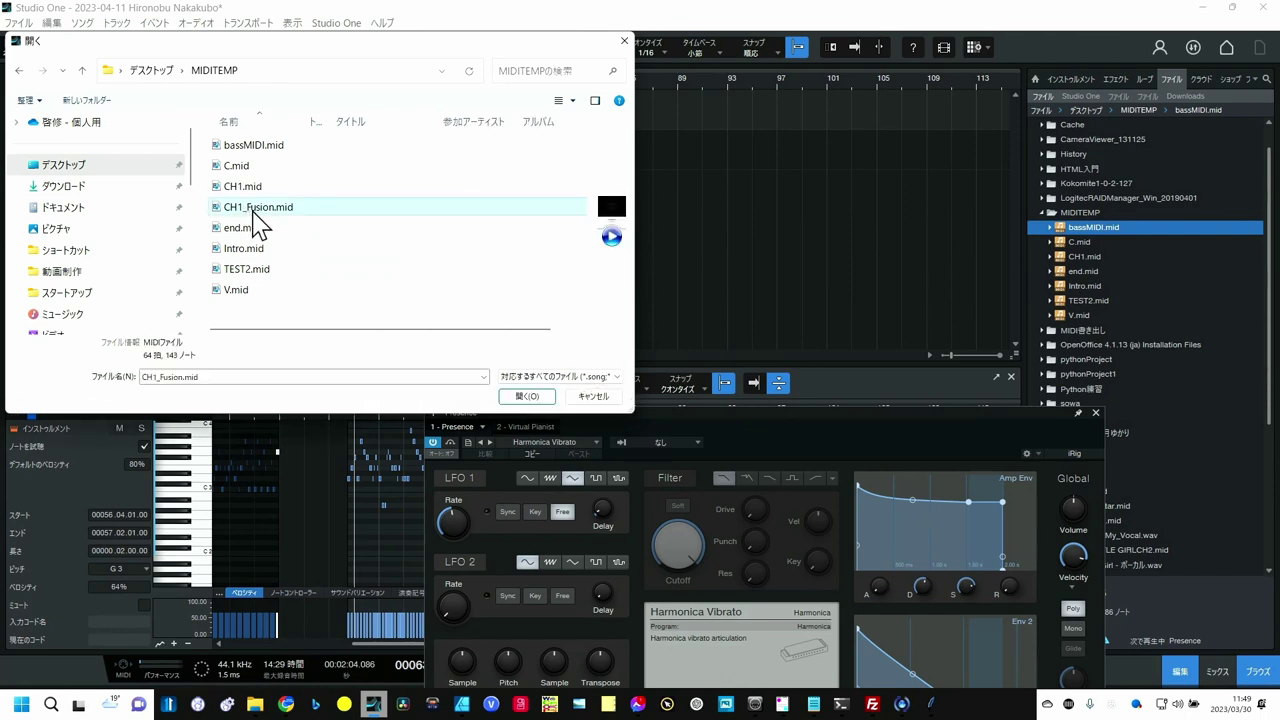
left_click(527, 396)
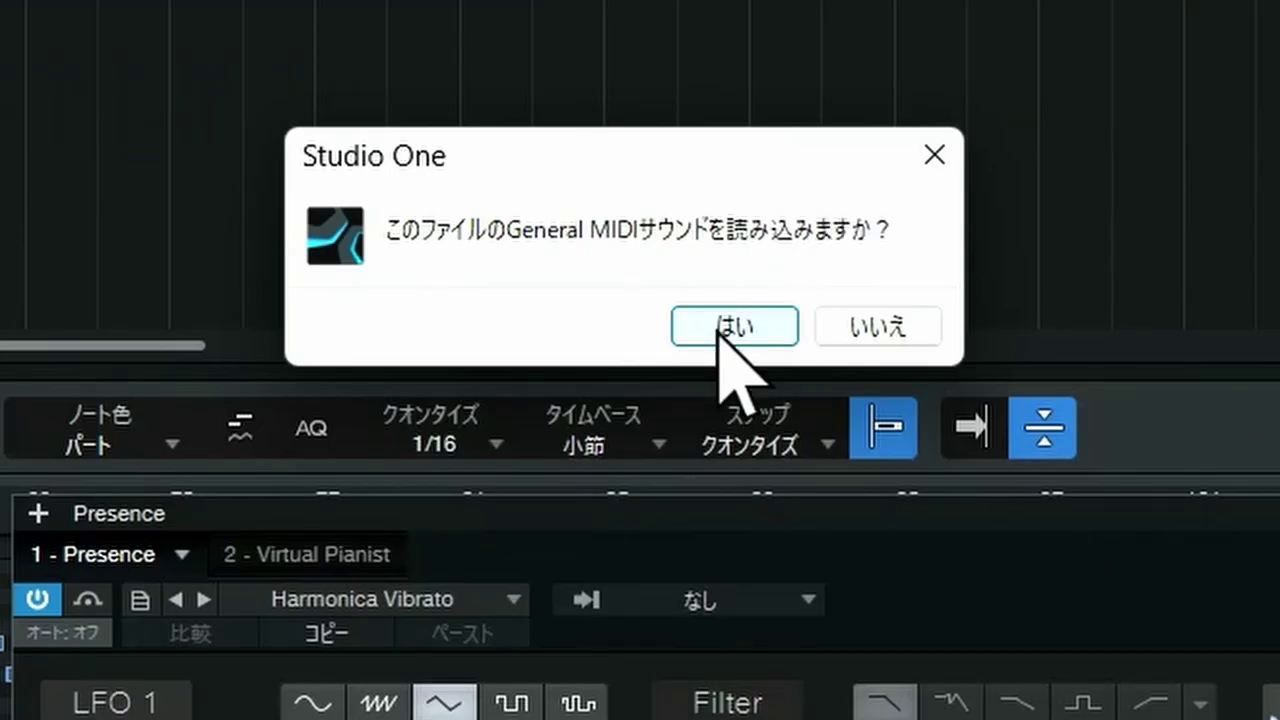
left_click(718, 330)
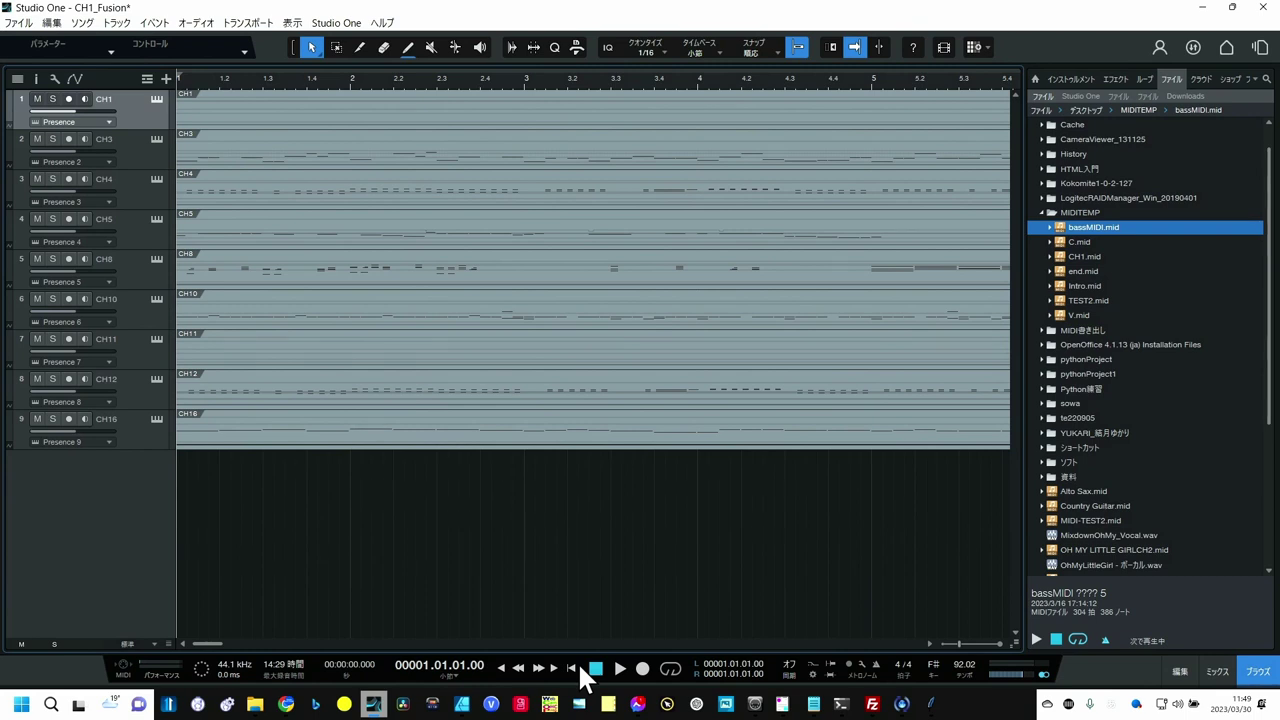
Play the fusion song zoomed out to full view, stop it, and switch to Chrome.
left_click(620, 668)
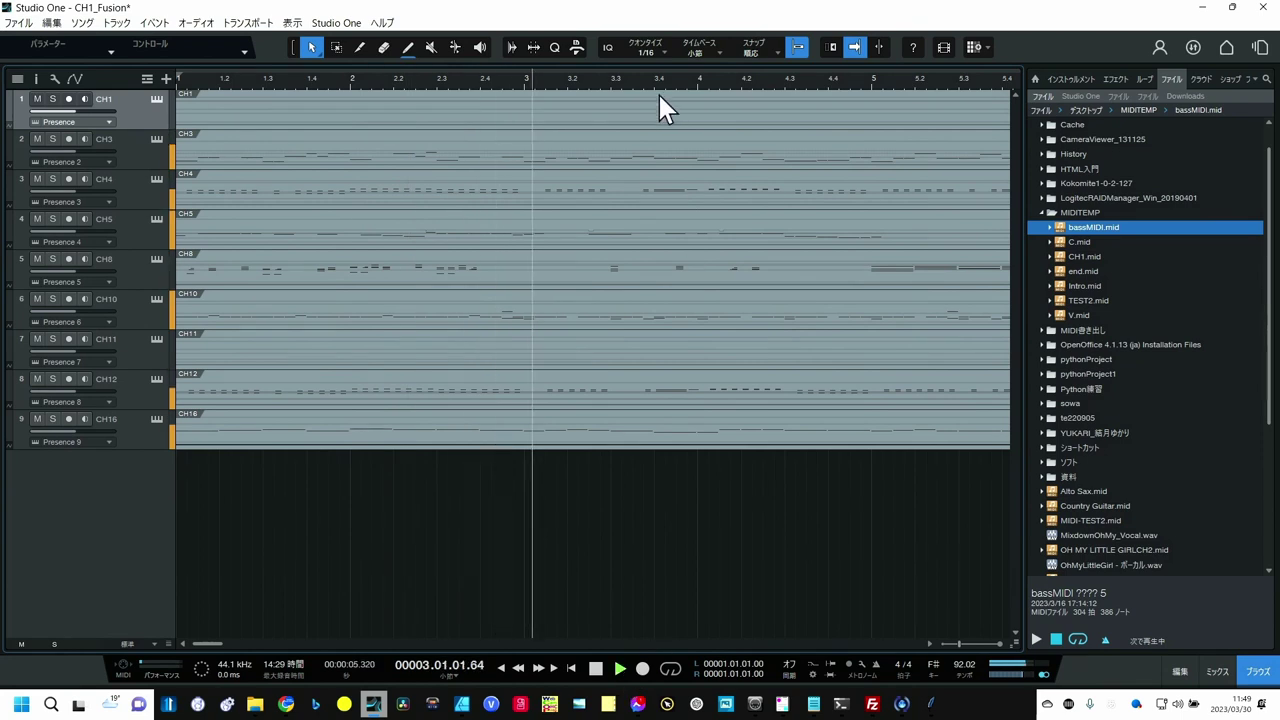
key("w")
key("w")
key("w")
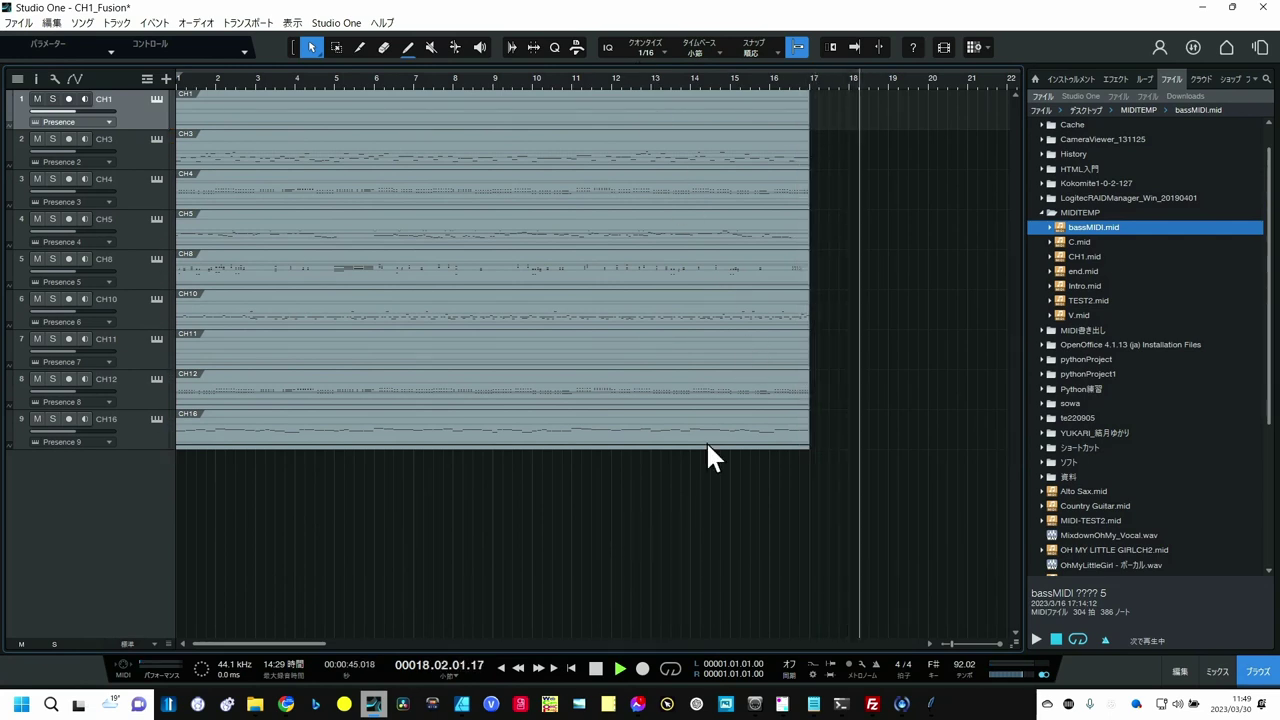
left_click(596, 668)
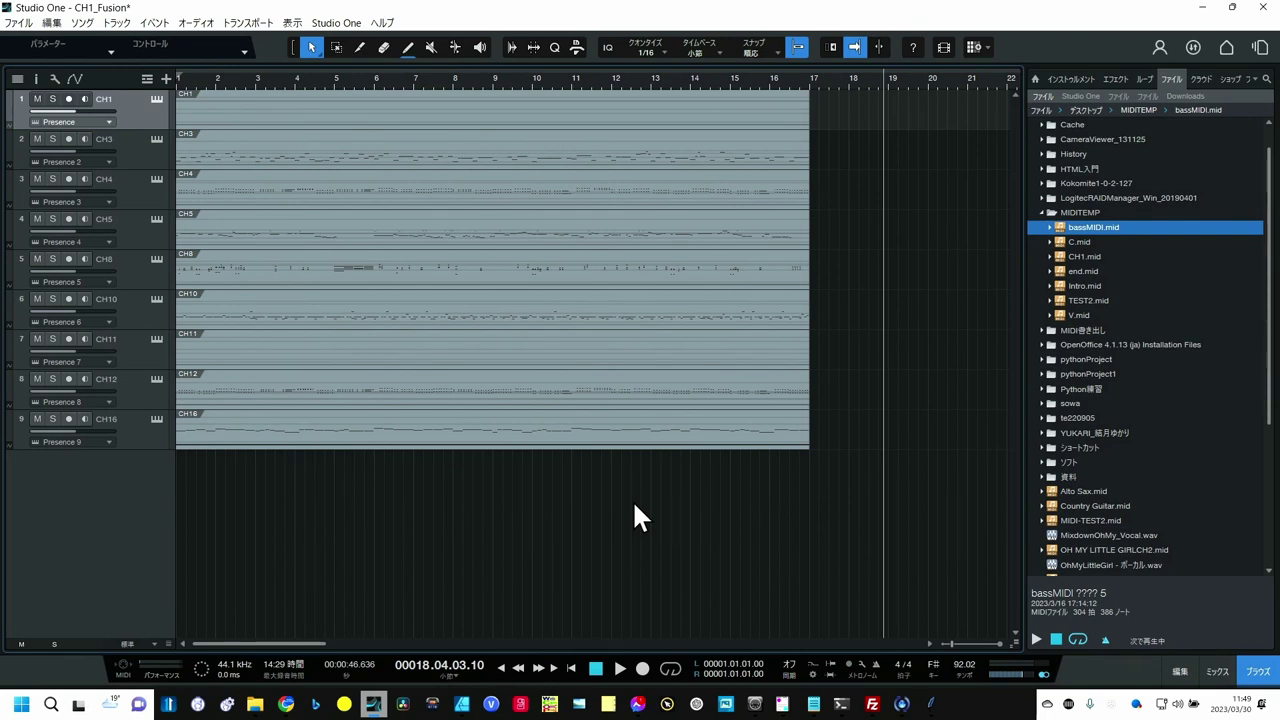
key("alt+Tab")
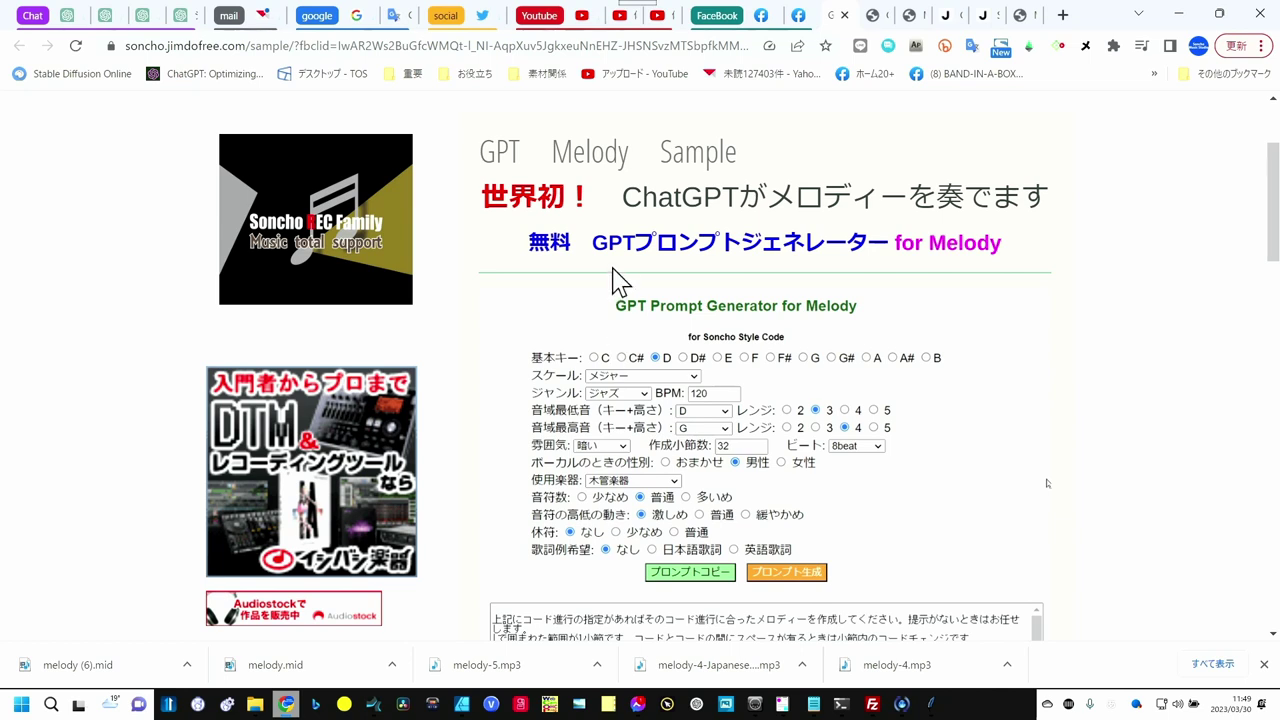
Scroll the Soncho sample page down to the embedded GPT Melody Player and its gpt_melody.html link.
scroll(792, 286, "down", 2)
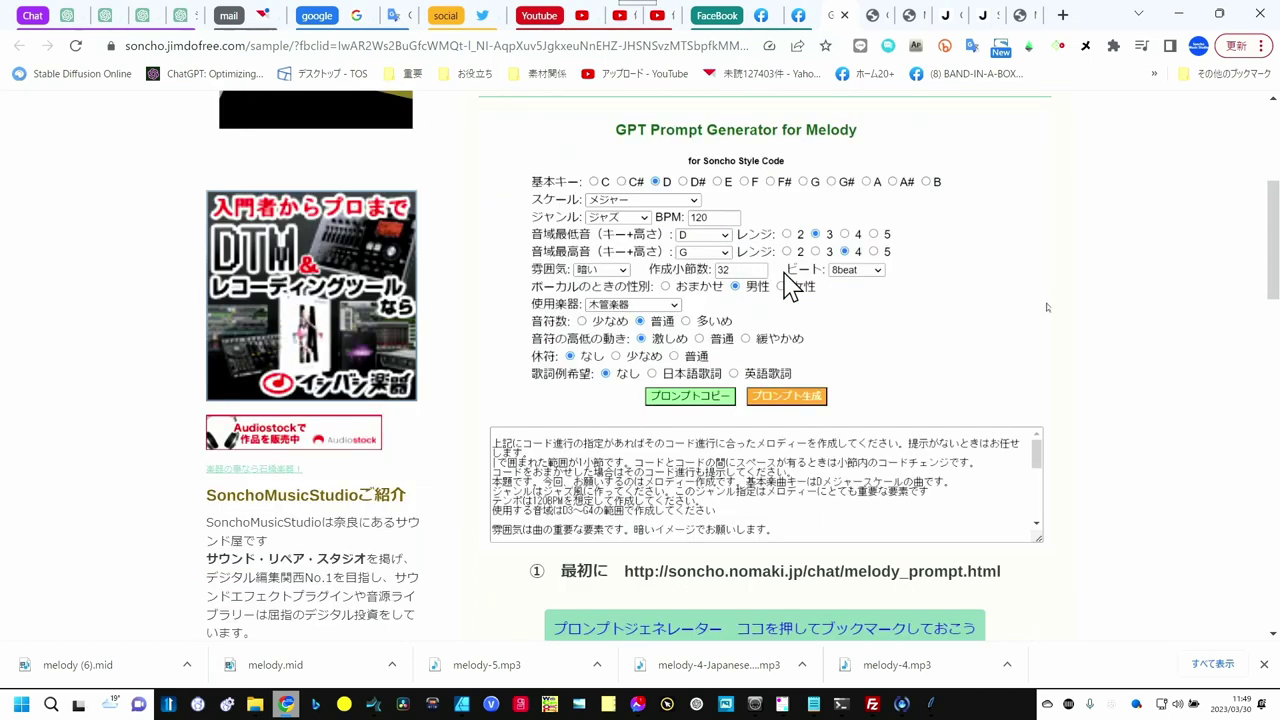
scroll(790, 286, "down", 1)
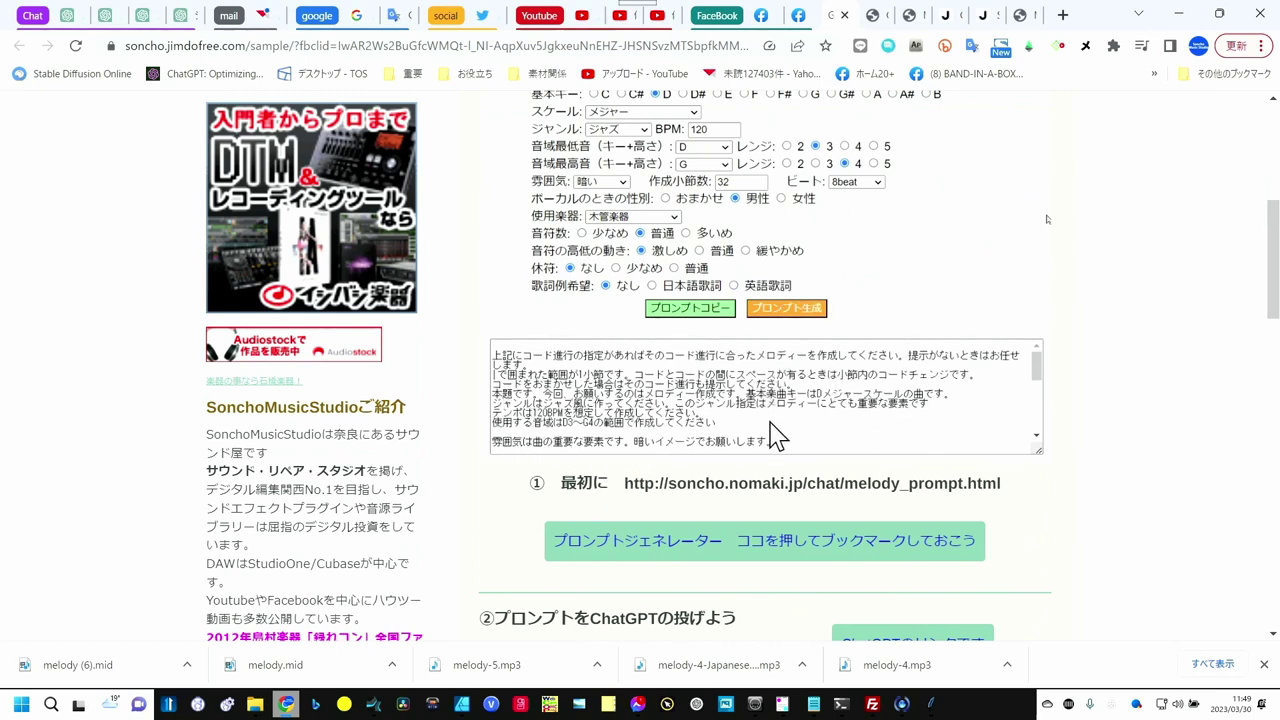
scroll(705, 430, "down", 1)
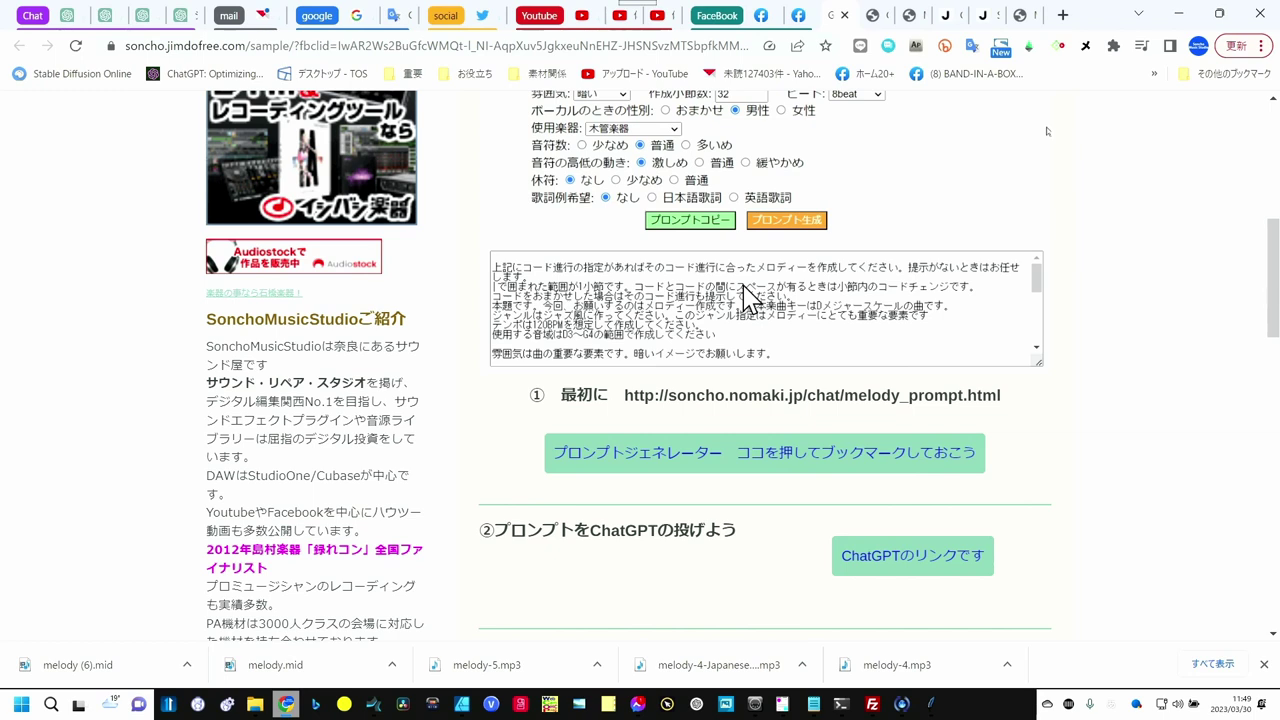
scroll(747, 295, "down", 1)
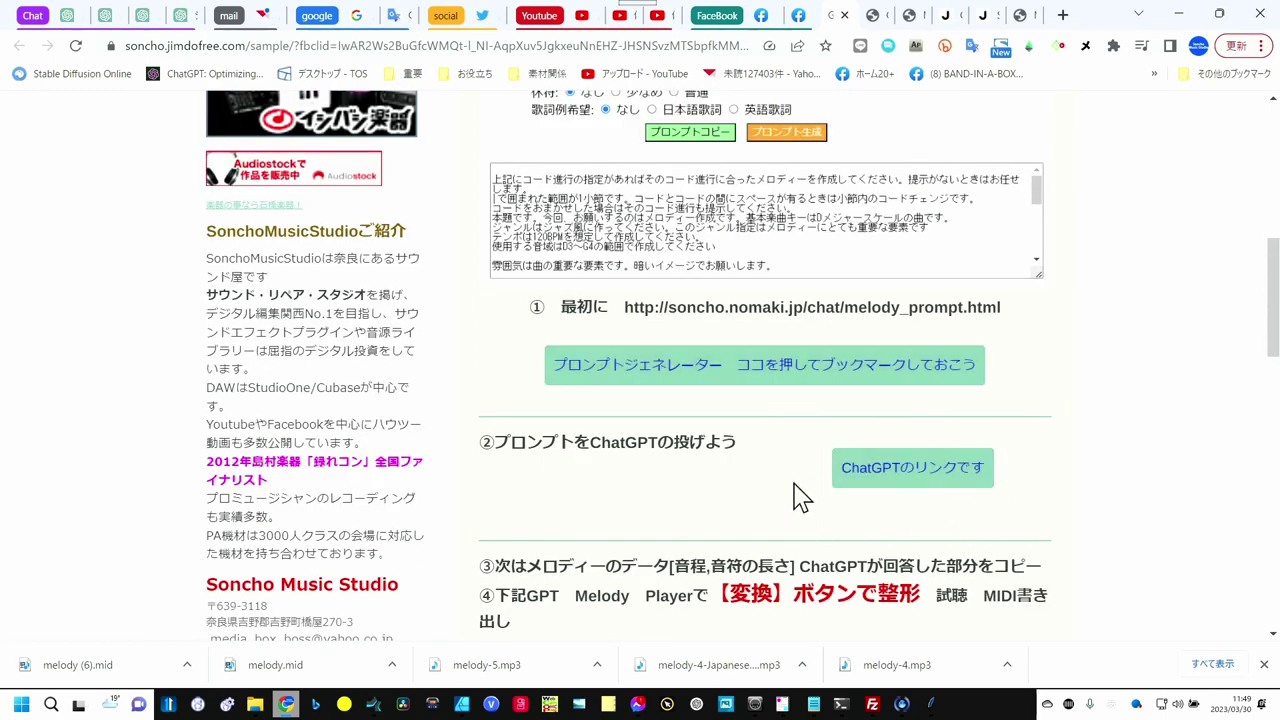
scroll(788, 485, "down", 2)
scroll(607, 373, "down", 5)
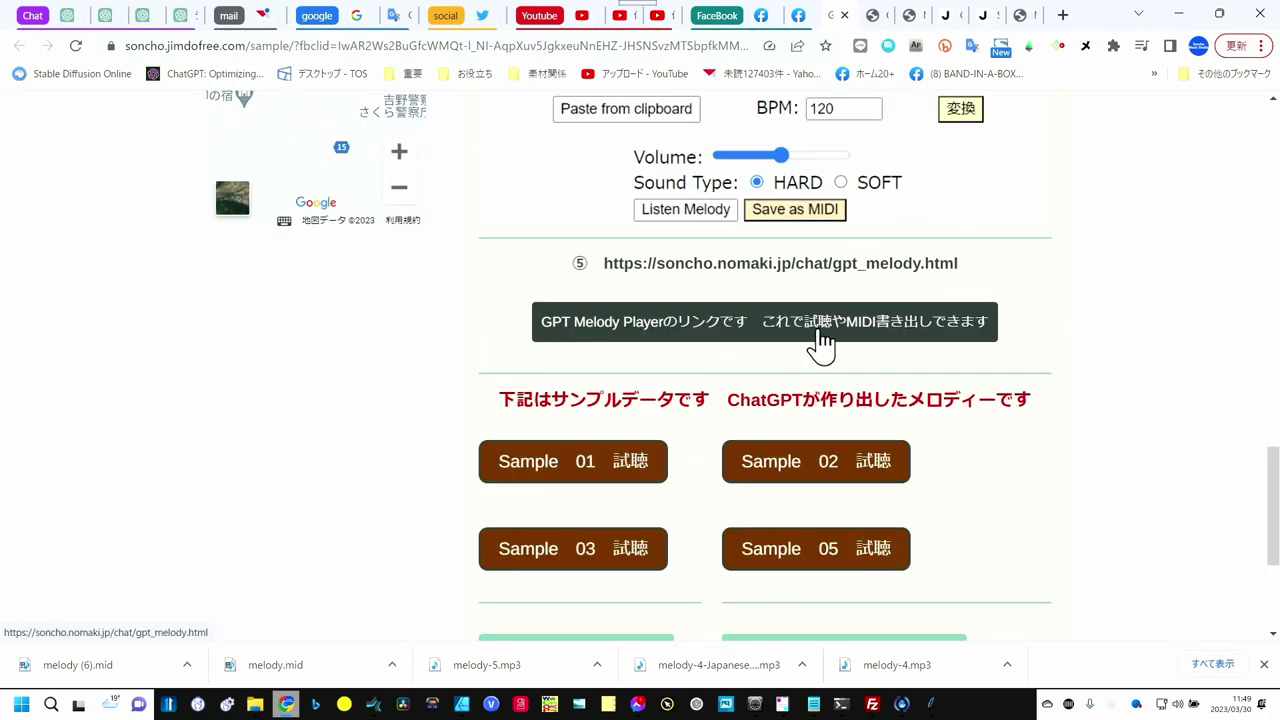
Scroll up the Soncho page to the GPT Melody Player's Melody Input box holding the [C4,4],[E4,4],[G4,4] melody.
scroll(817, 343, "up", 1)
scroll(817, 343, "up", 1)
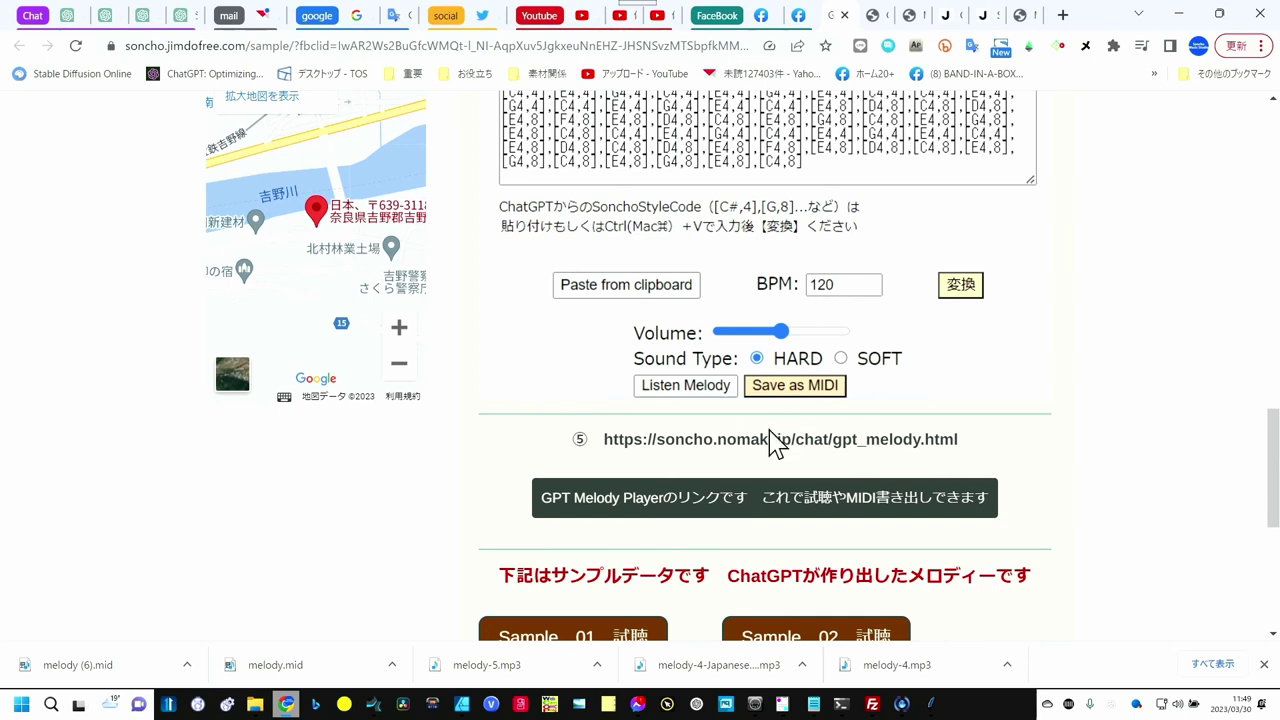
scroll(767, 425, "up", 1)
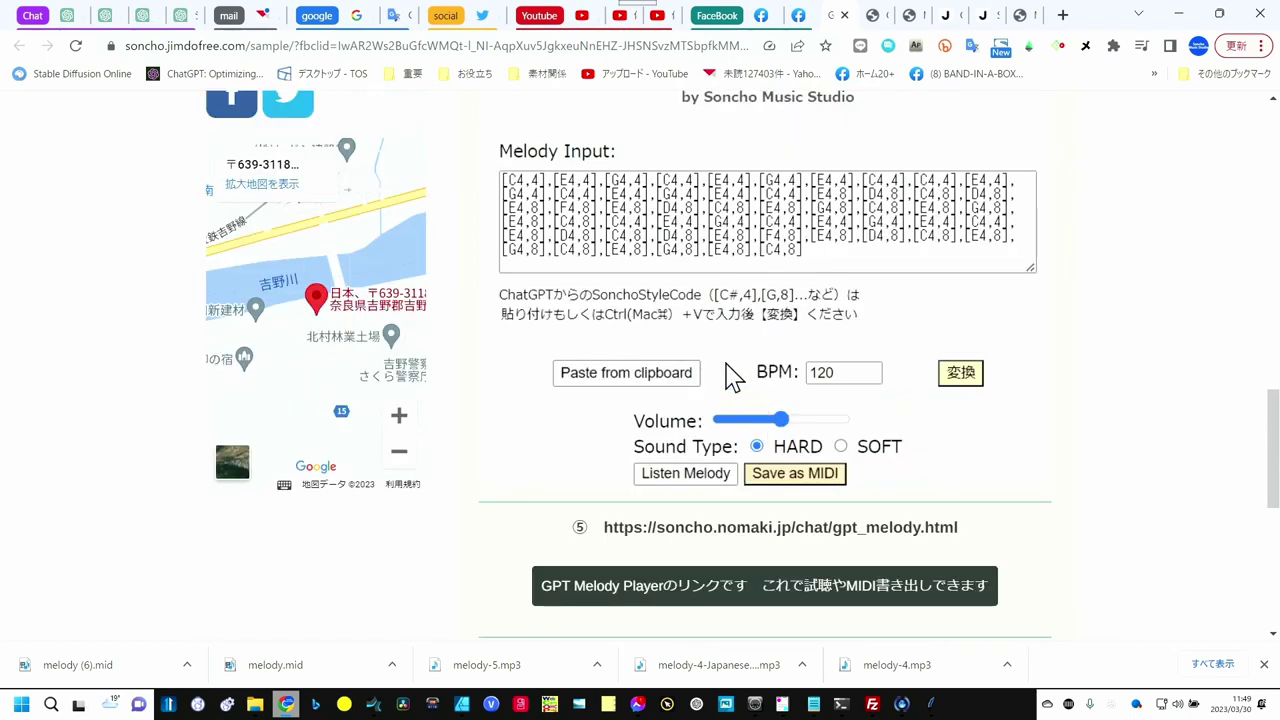